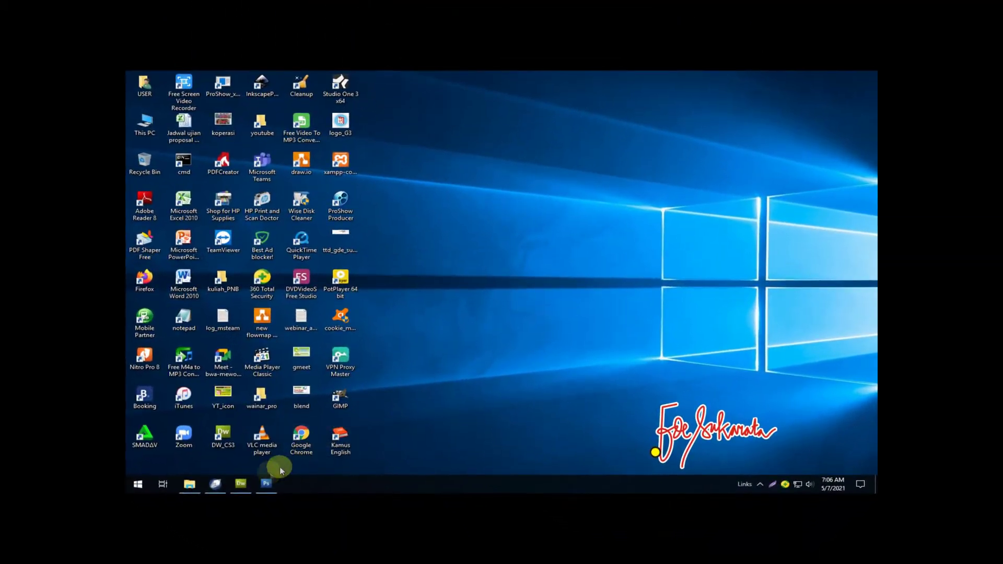
Switch to CorelDRAW and draw a rectangle about 1.58 by 1.44 inches left of the page, filled with red
left_click(214, 484)
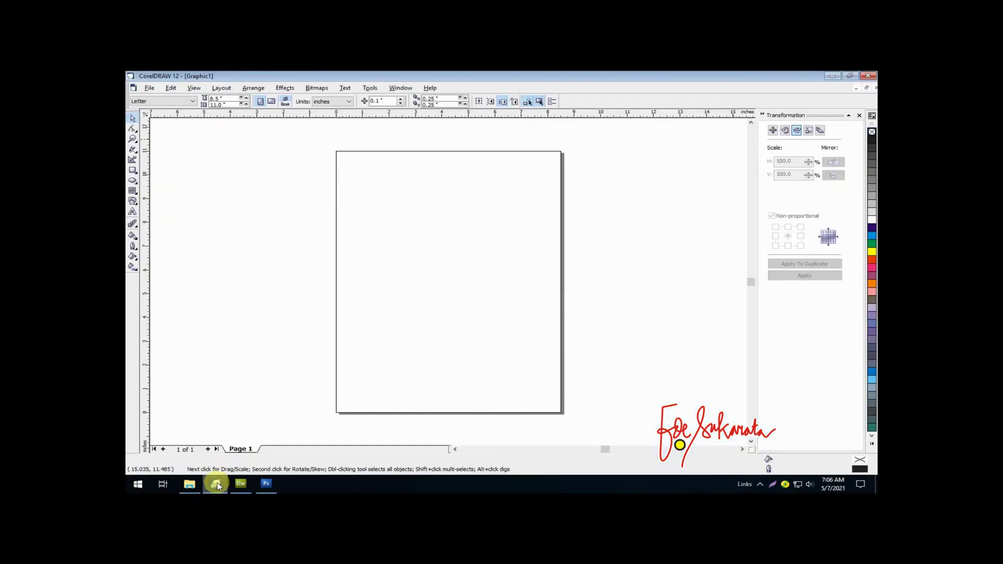
left_click(133, 237)
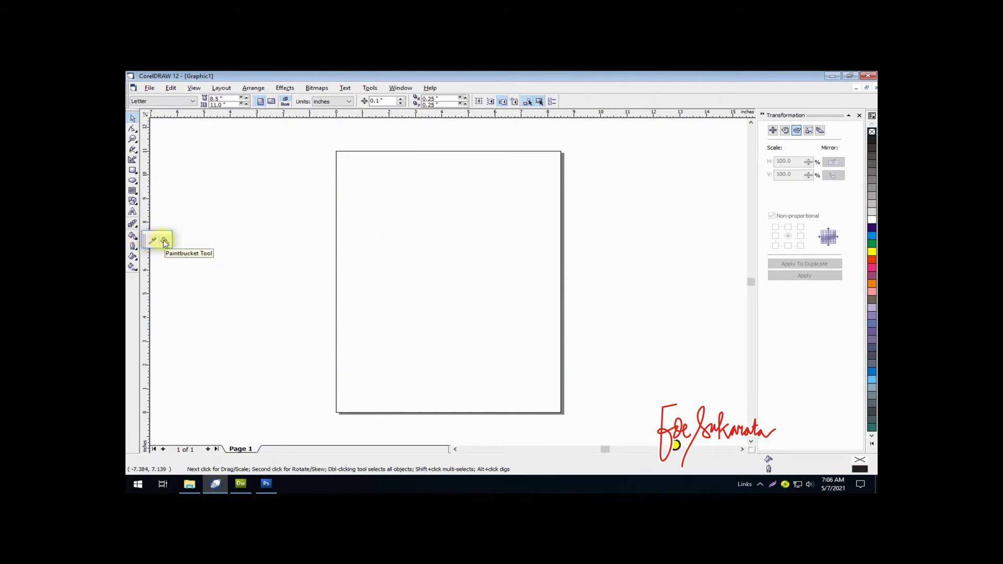
key("F6")
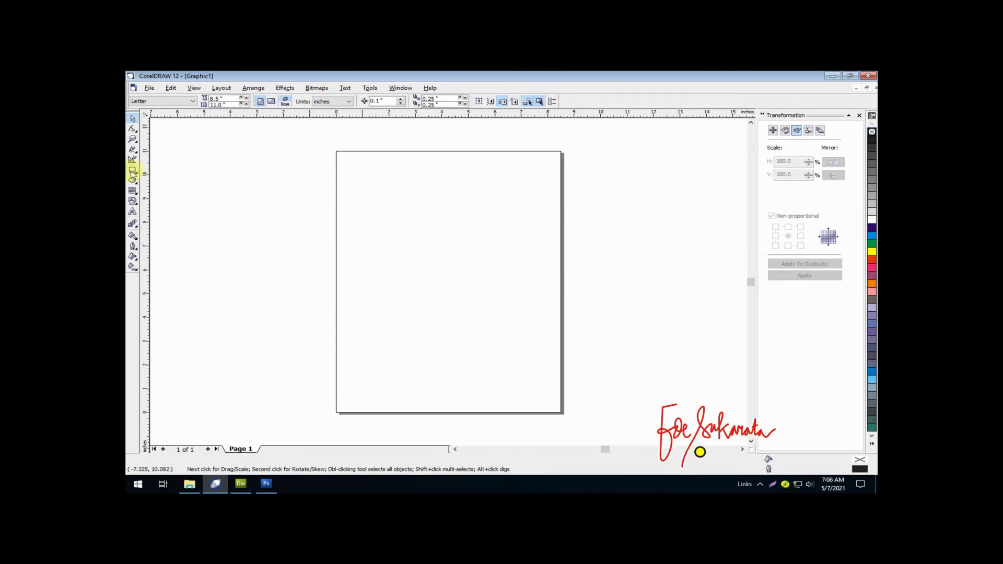
left_click_drag(231, 202, 274, 236)
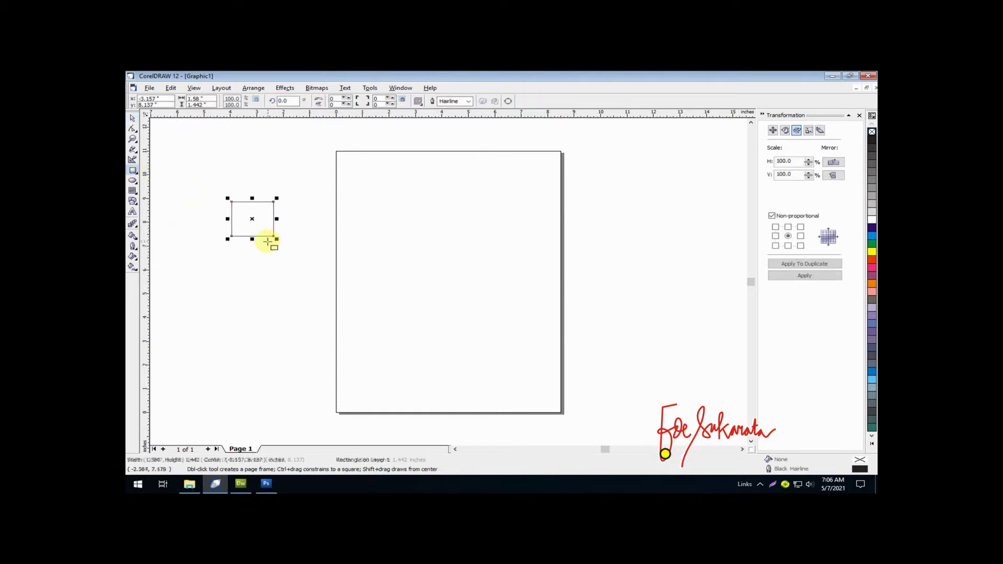
left_click(872, 261)
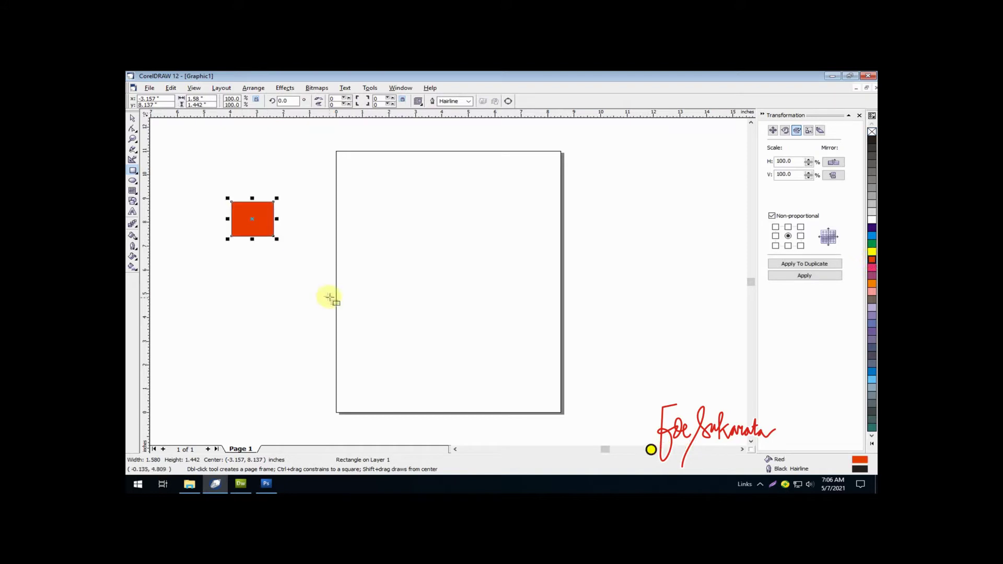
left_click(136, 120)
left_click(212, 261)
Draw a full, closed ellipse about 3.42 by 3.34 inches in the lower part of the page
left_click(134, 183)
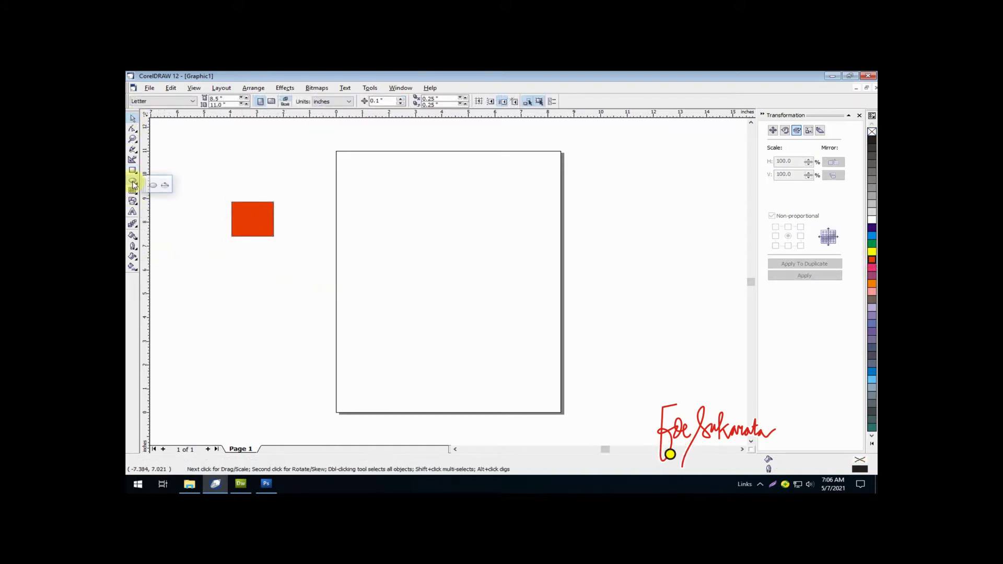
left_click(153, 187)
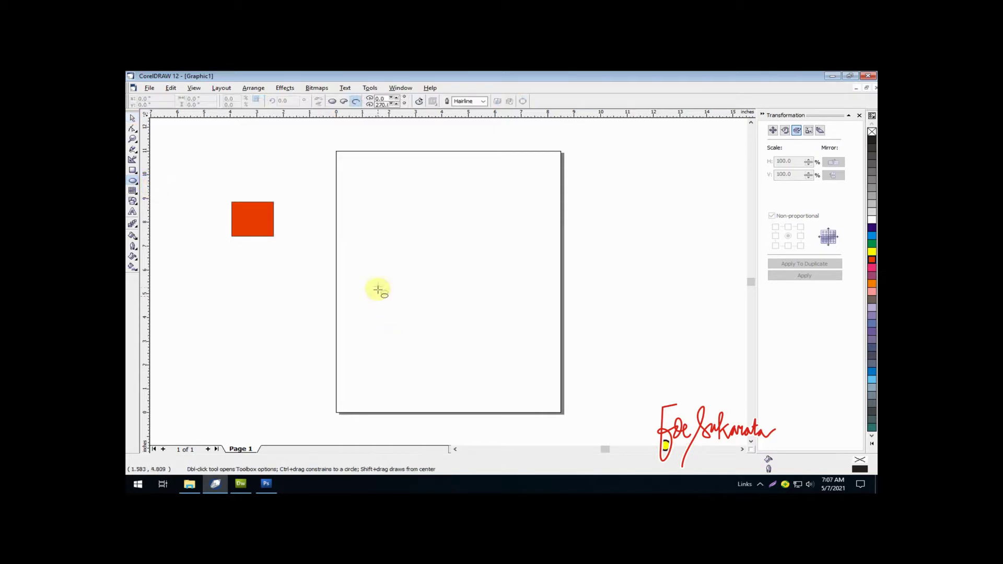
left_click_drag(376, 286, 469, 366)
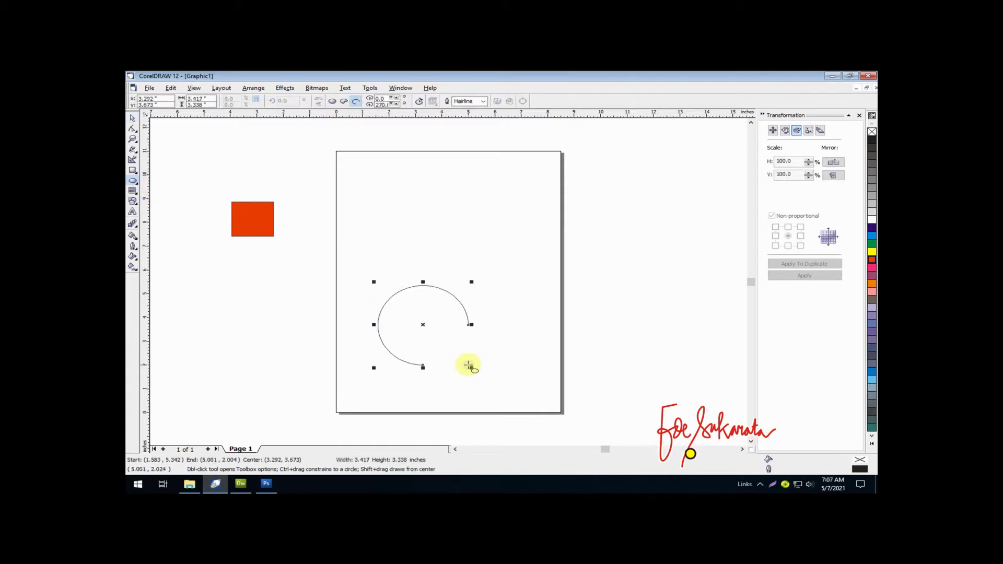
left_click(332, 101)
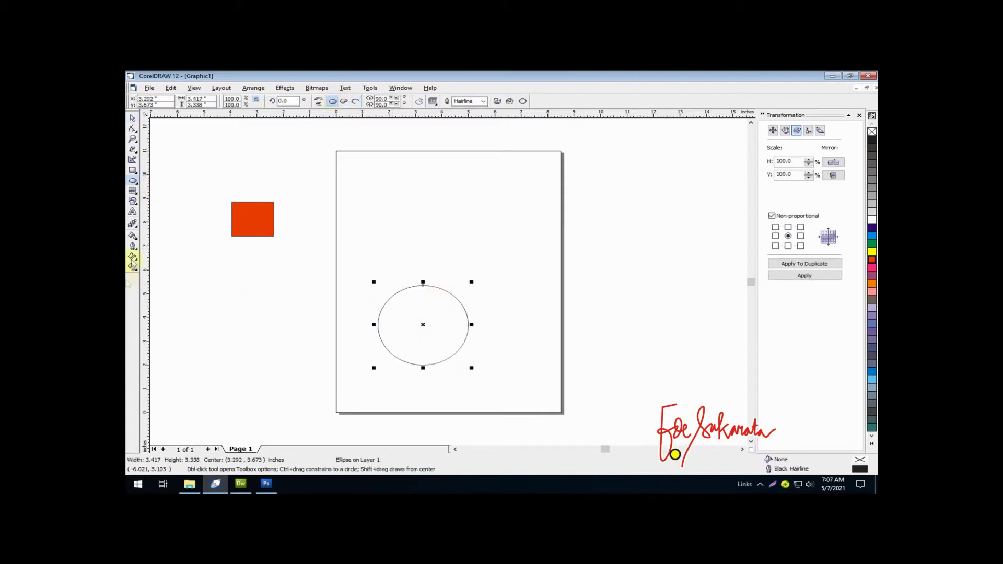
Sample the red rectangle's attributes with the Eyedropper tool and apply them to the ellipse with the Paintbucket tool
left_click(132, 237)
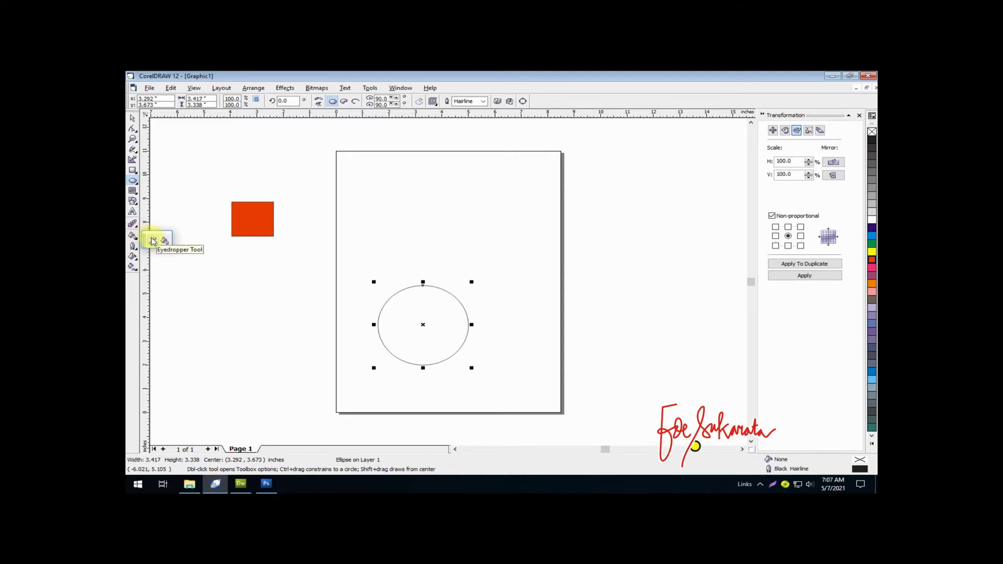
left_click(154, 241)
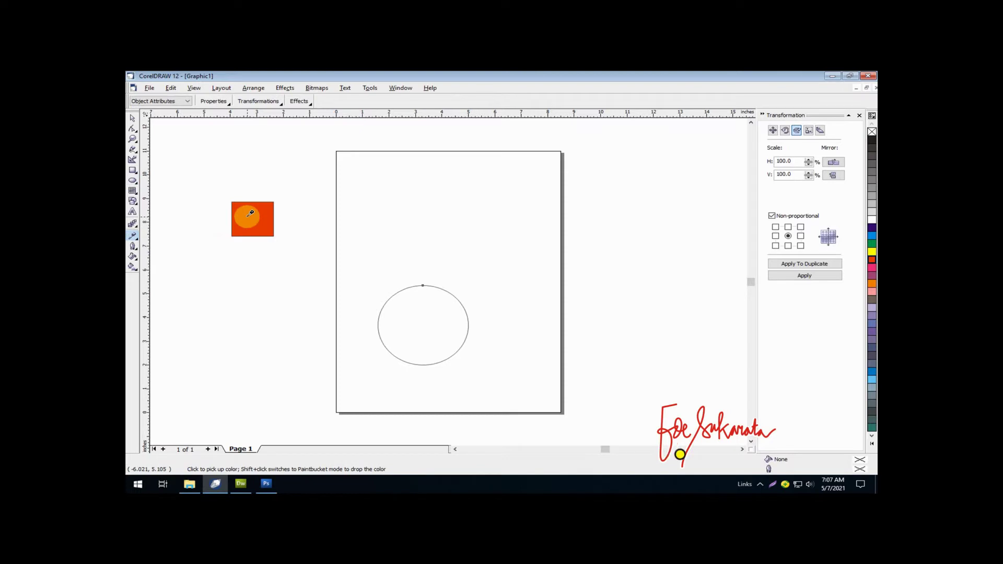
left_click(135, 242)
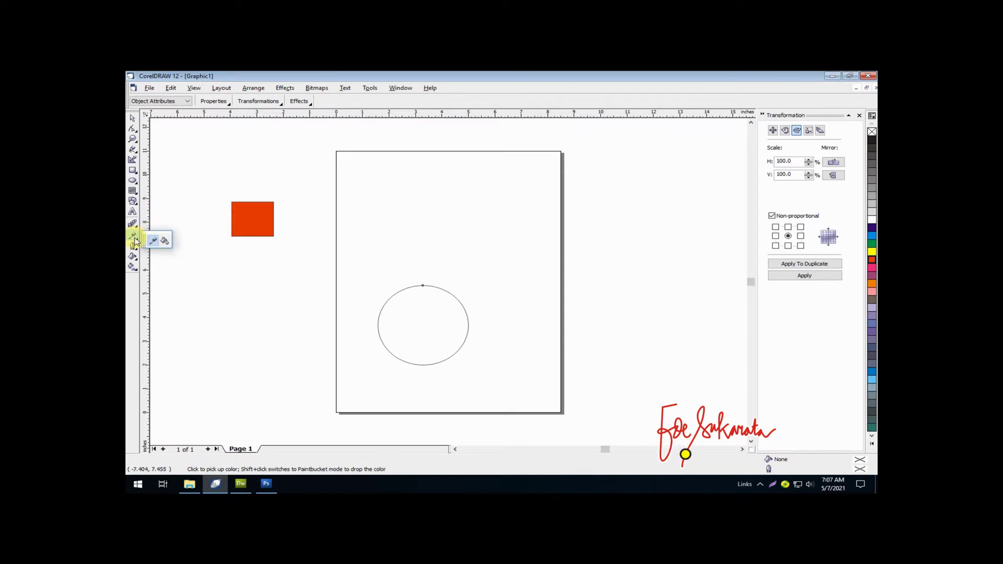
left_click(163, 242)
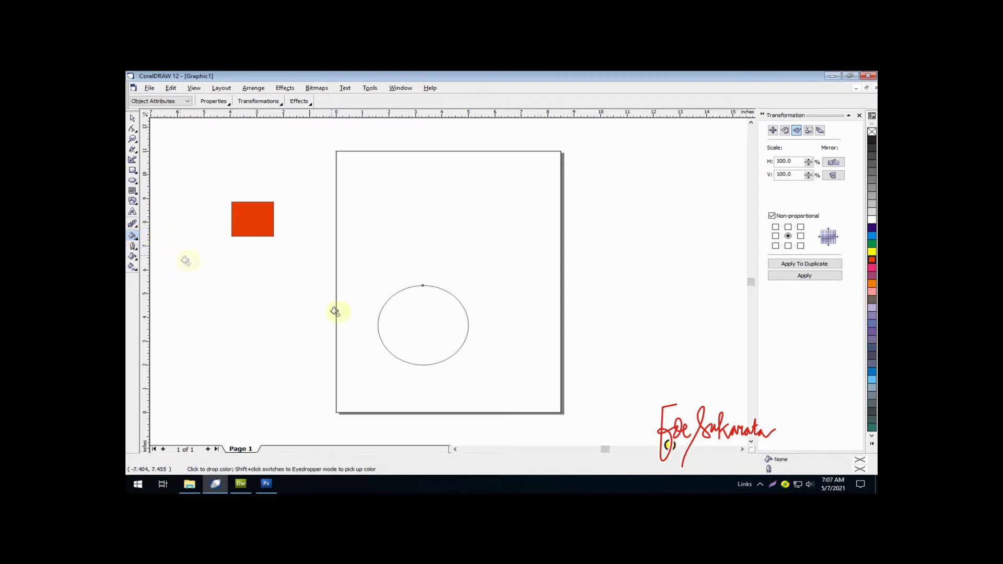
left_click(389, 316)
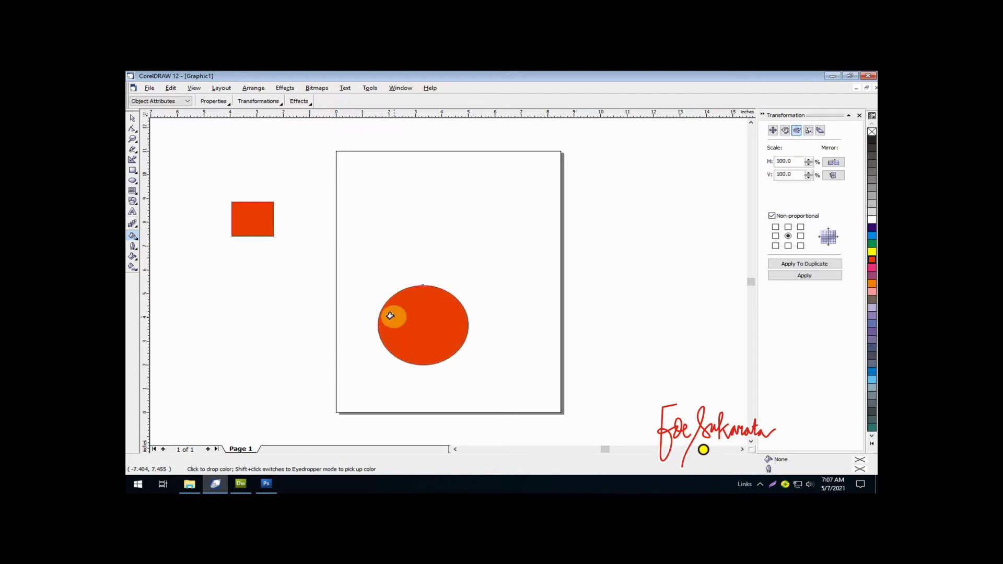
Select the red rectangle and set its outline width to 2.822 mm
left_click(133, 118)
left_click(231, 216)
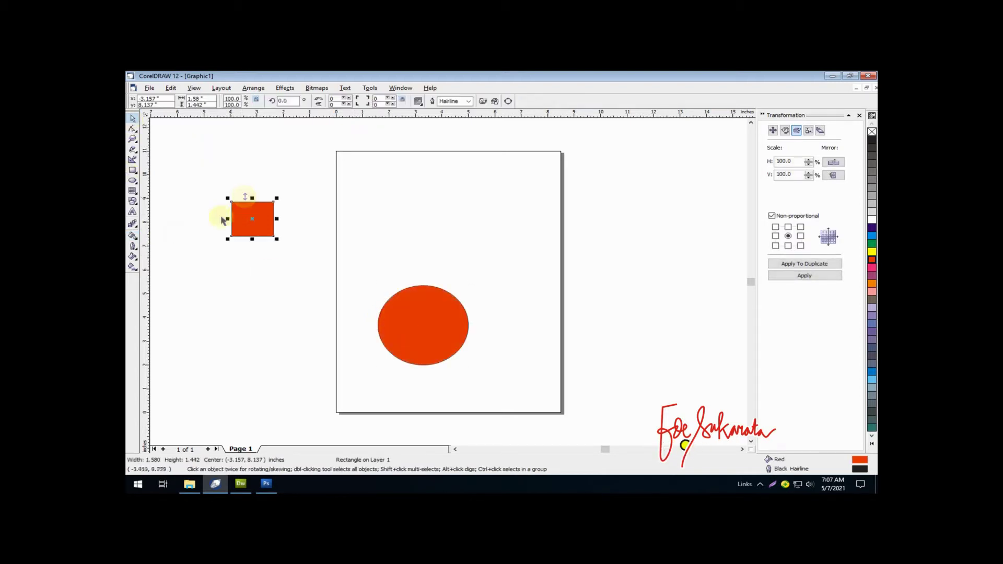
left_click(468, 101)
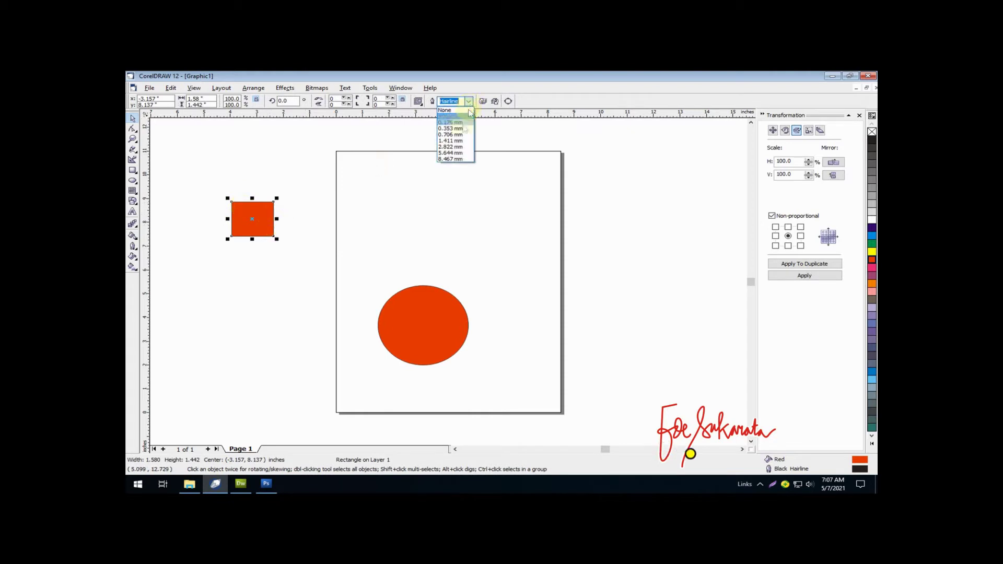
left_click(453, 148)
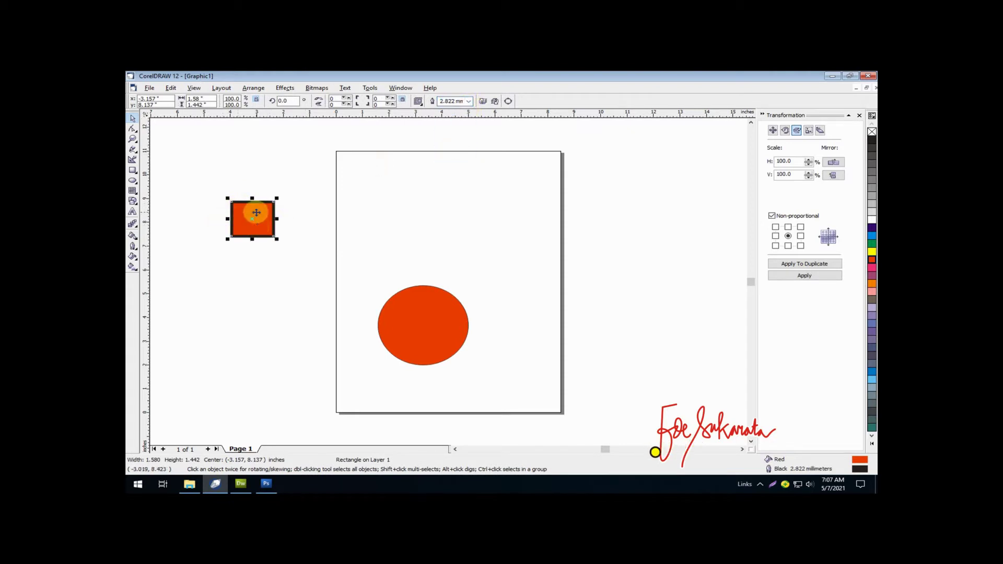
Copy the rectangle's thick outline to the ellipse by sampling with the Eyedropper and applying with the Paintbucket
left_click(133, 240)
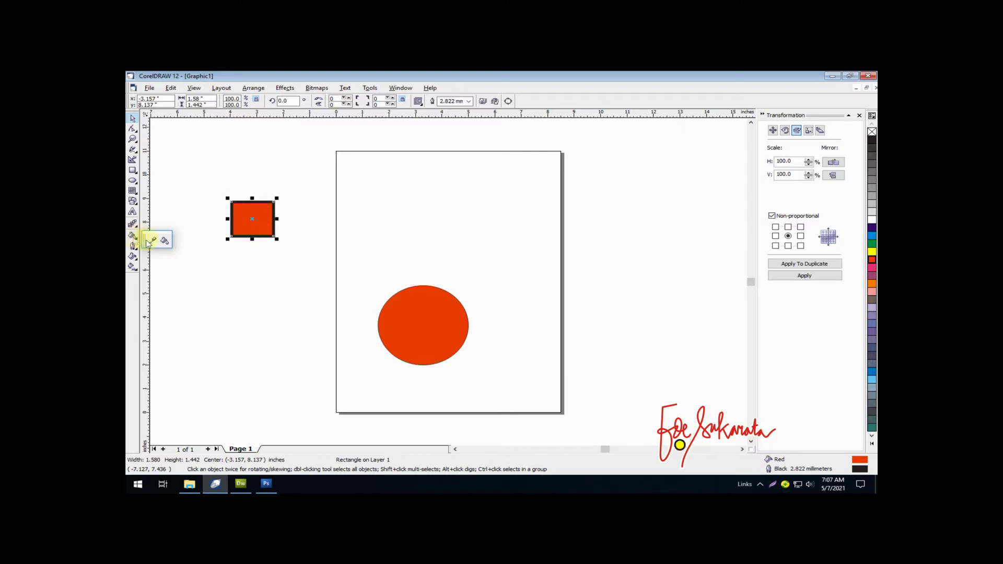
left_click(154, 241)
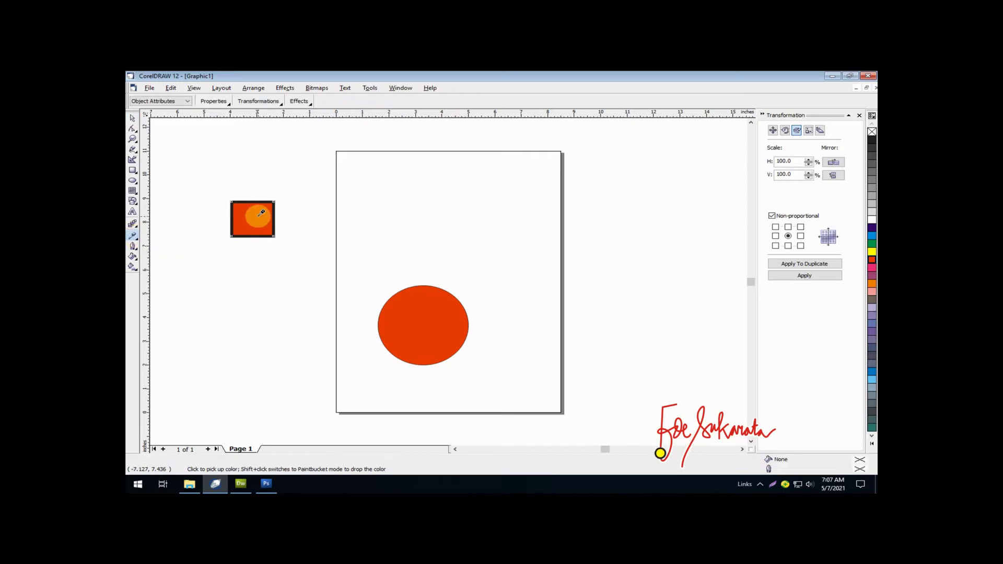
left_click(133, 240)
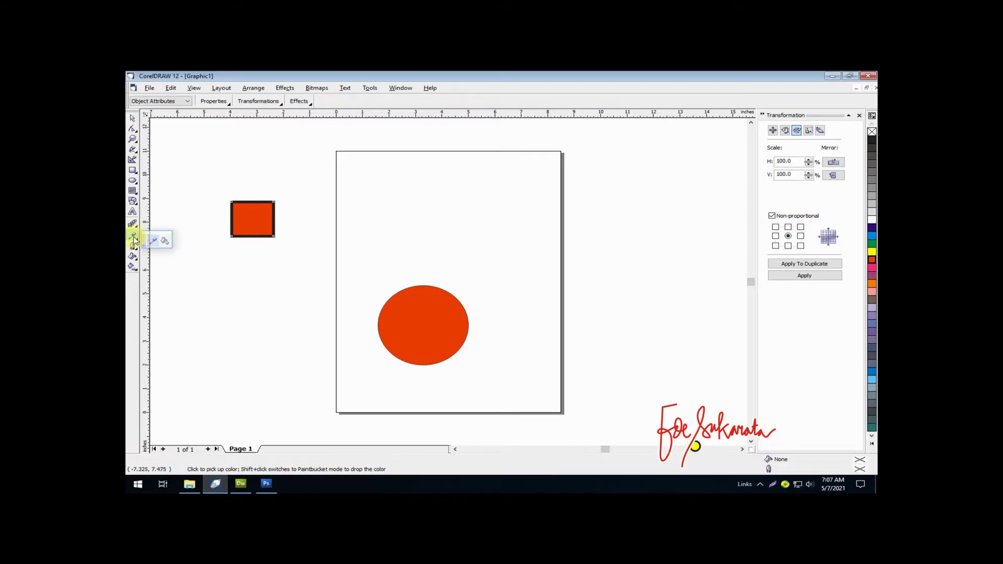
left_click(165, 242)
left_click(403, 320)
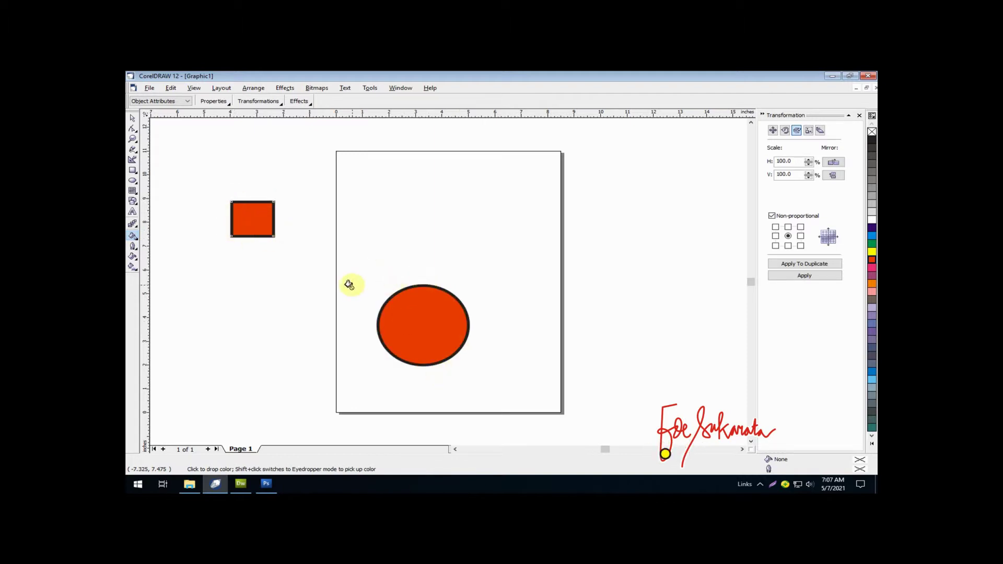
Move the ellipse off the page to just below the rectangle, and deselect it
left_click(132, 118)
left_click(448, 332)
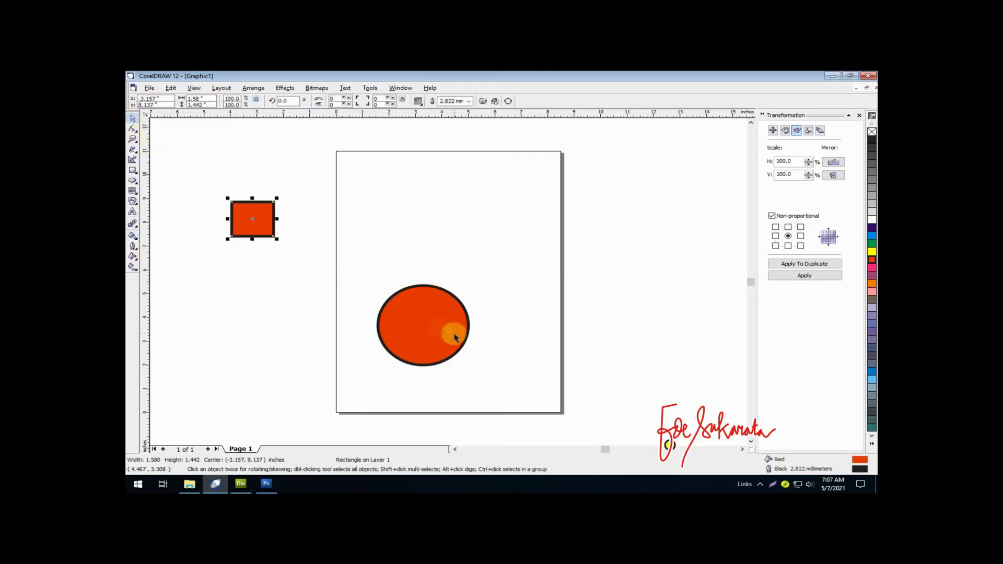
left_click_drag(437, 326, 256, 288)
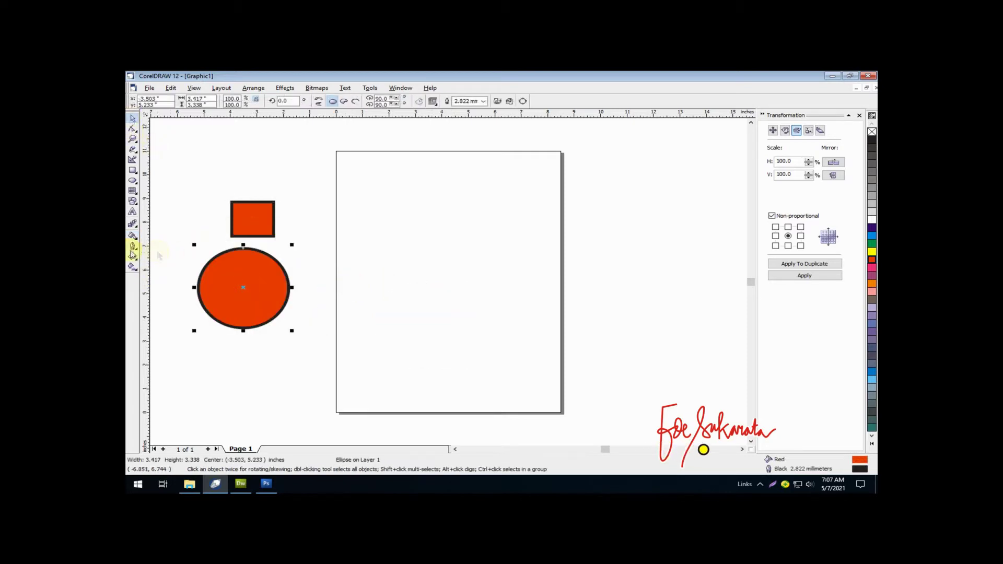
left_click(132, 247)
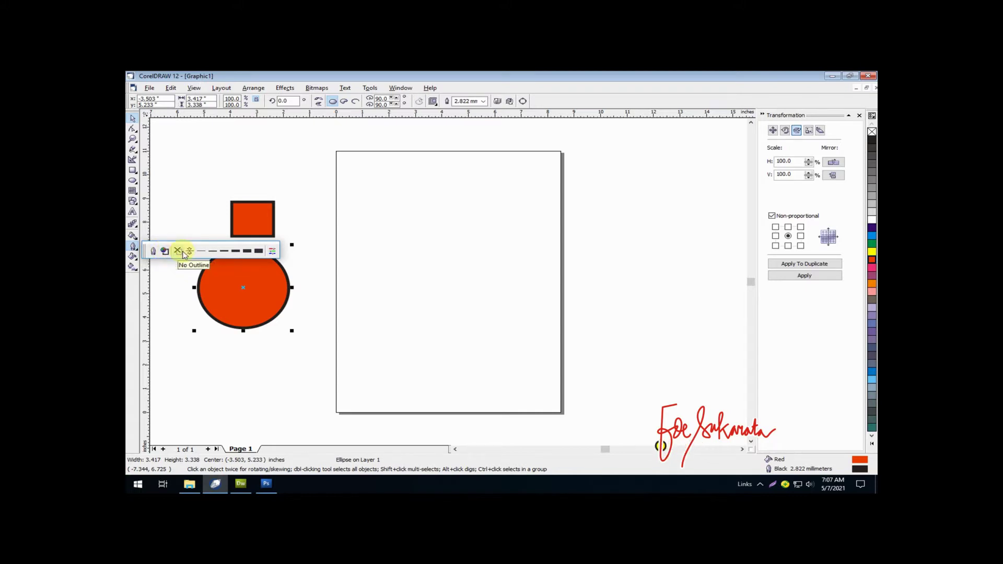
left_click(211, 179)
left_click(197, 196)
Draw a straight diagonal line with the Freehand tool on the page, spanning about 3.24 by 4.52 inches
left_click(133, 150)
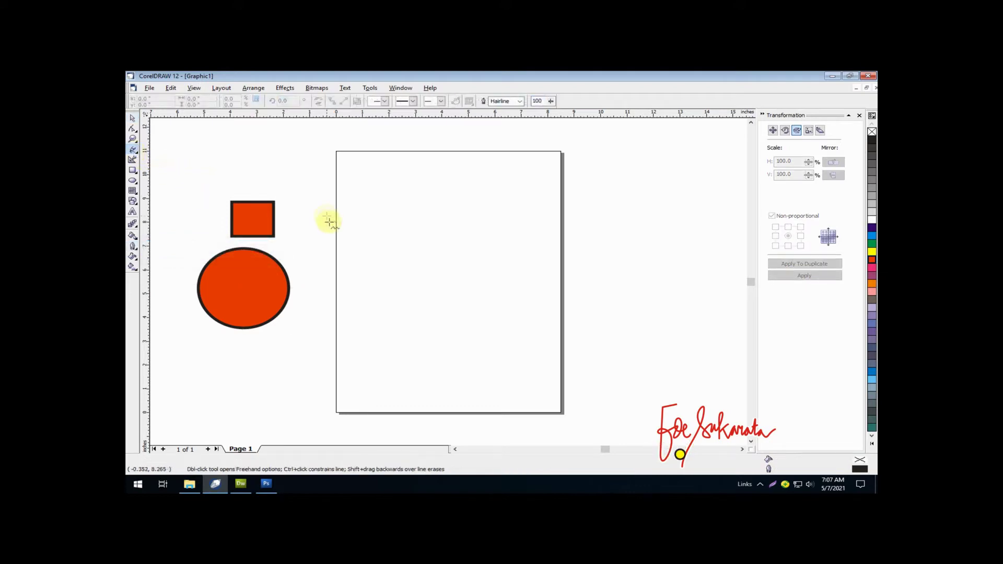
left_click(376, 201)
left_click(462, 308)
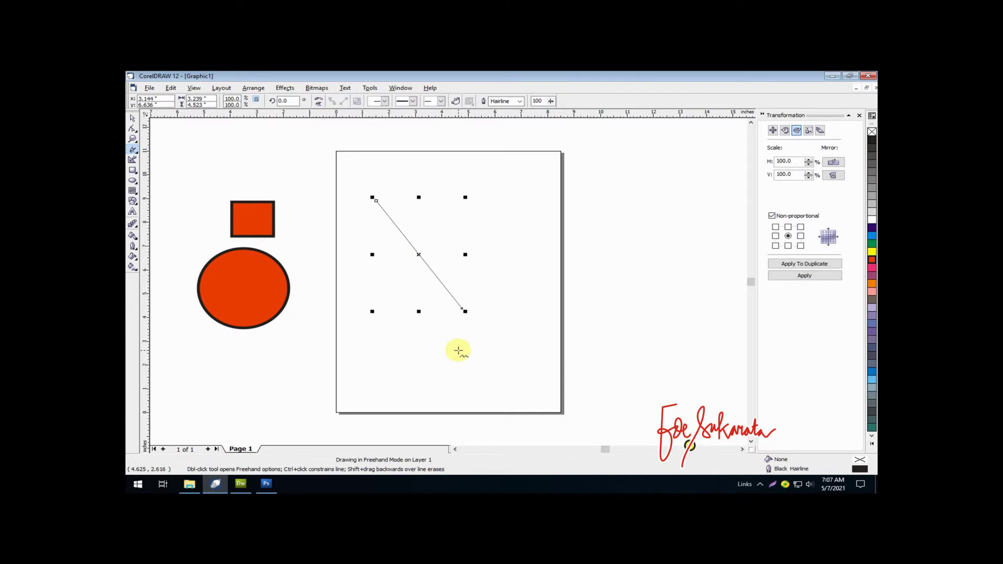
Try outline widths of 0.706 mm, 1.411 mm and 2.822 mm on the diagonal line
left_click(521, 101)
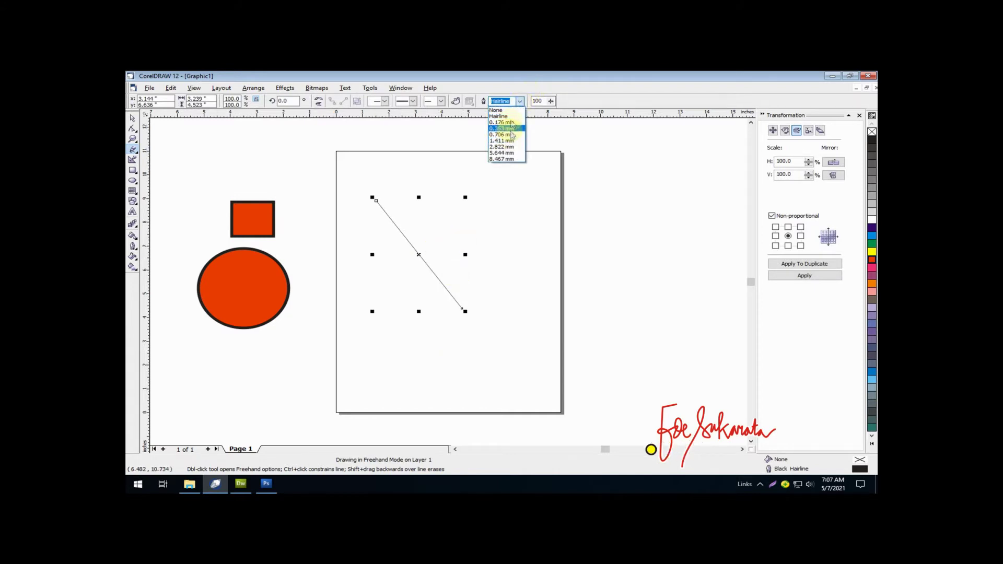
left_click(510, 136)
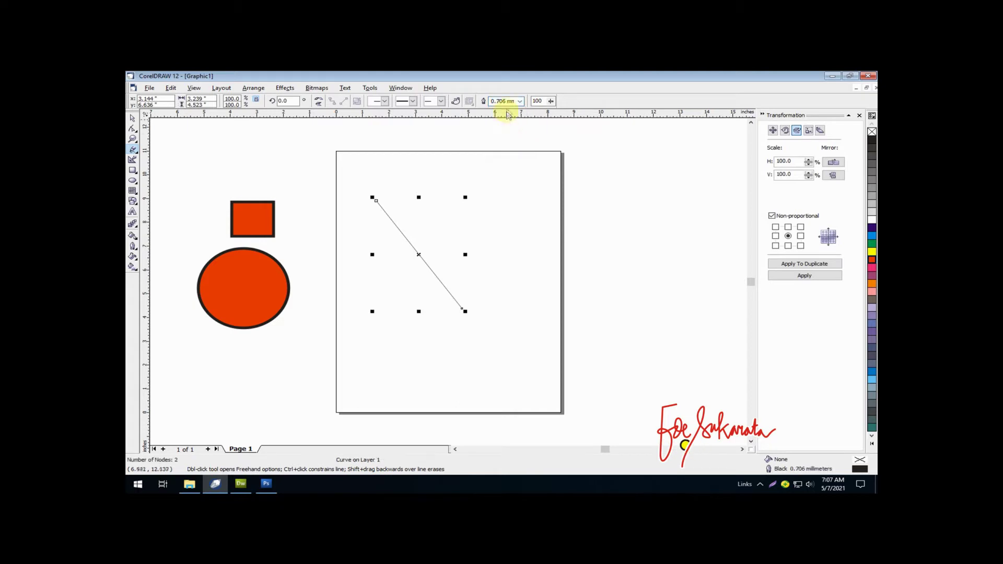
left_click(520, 101)
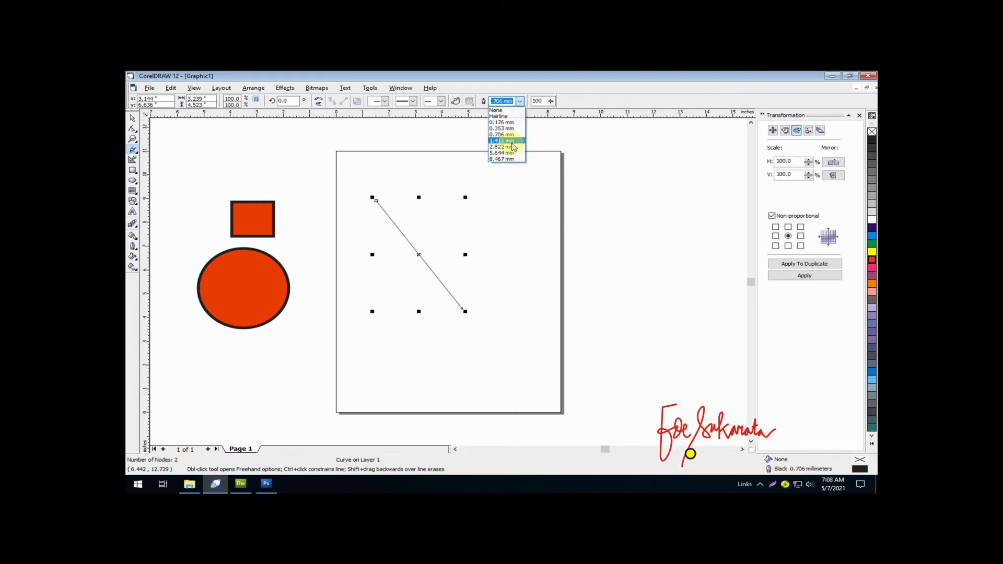
left_click(512, 143)
left_click(521, 101)
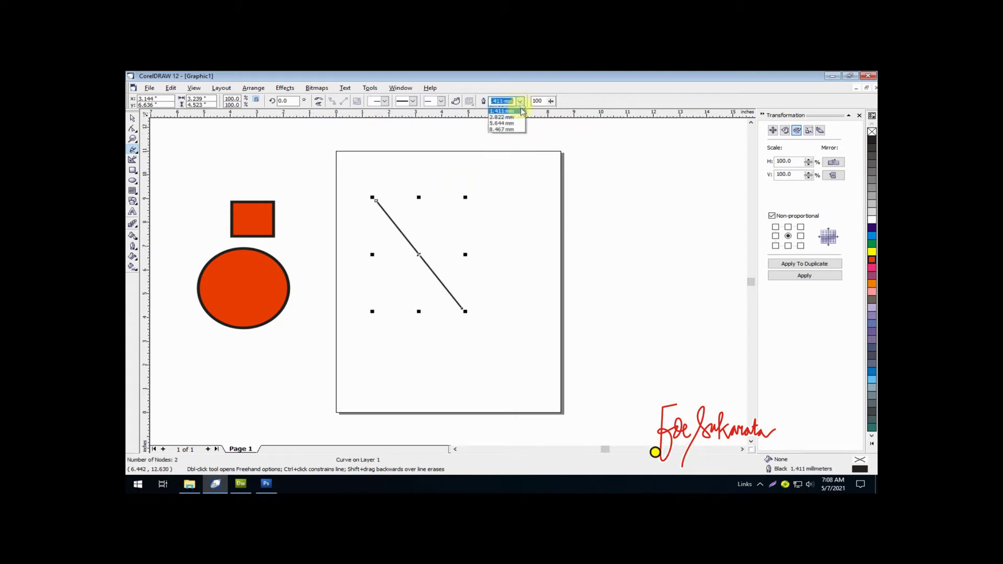
left_click(514, 148)
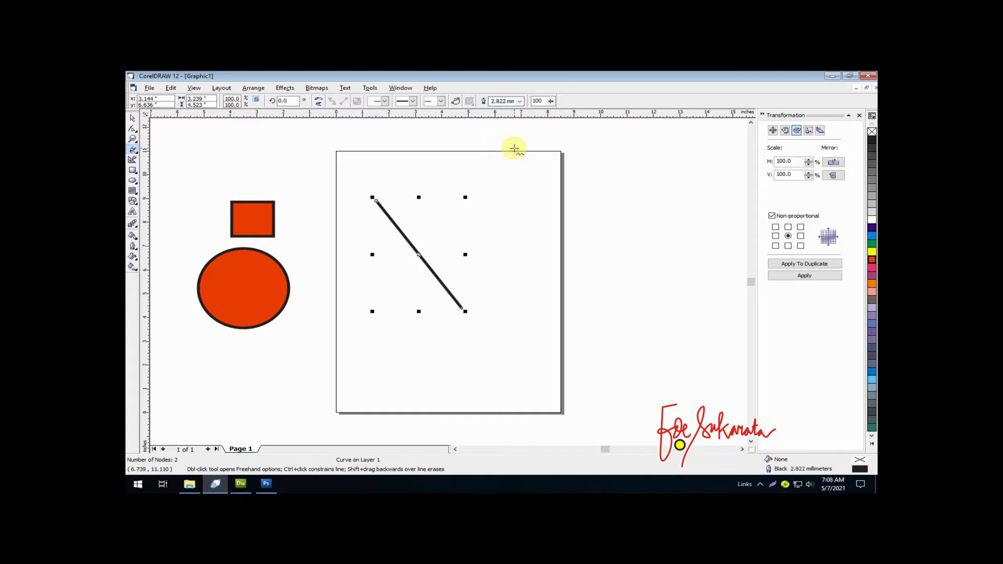
Try outline widths of 0.353 mm and 5.644 mm on the diagonal line, and return it to 2.822 mm
left_click(133, 247)
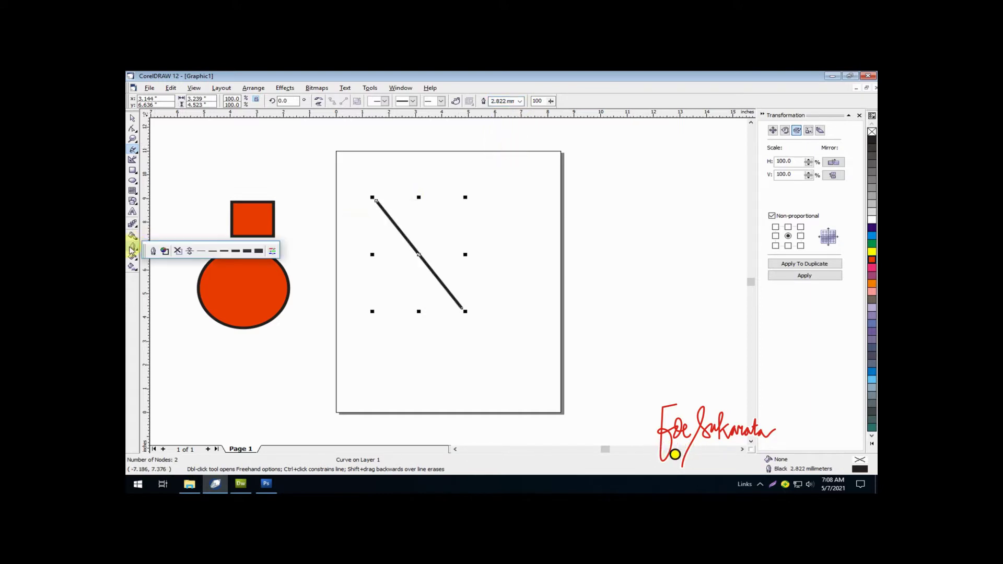
left_click(213, 254)
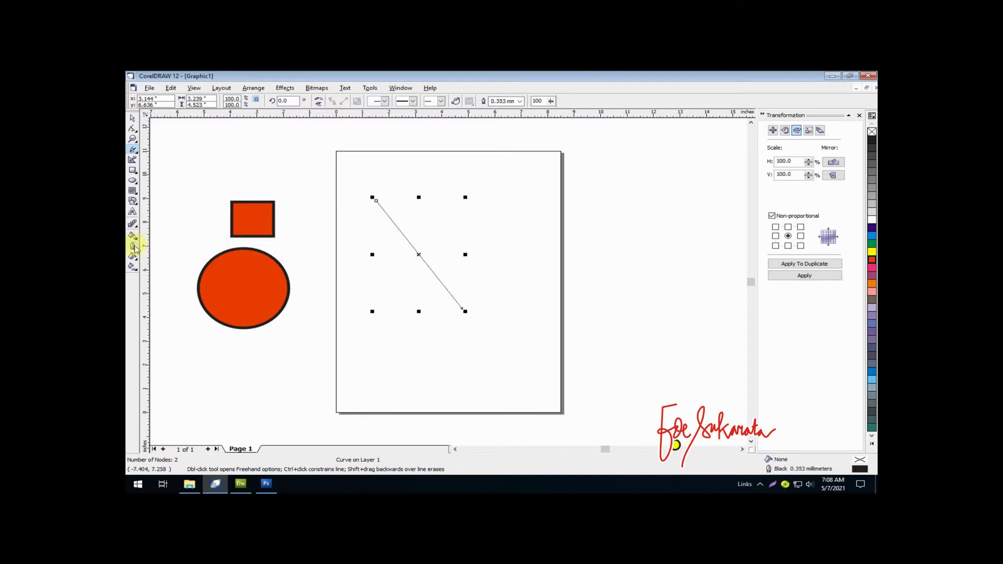
left_click(134, 248)
left_click(247, 253)
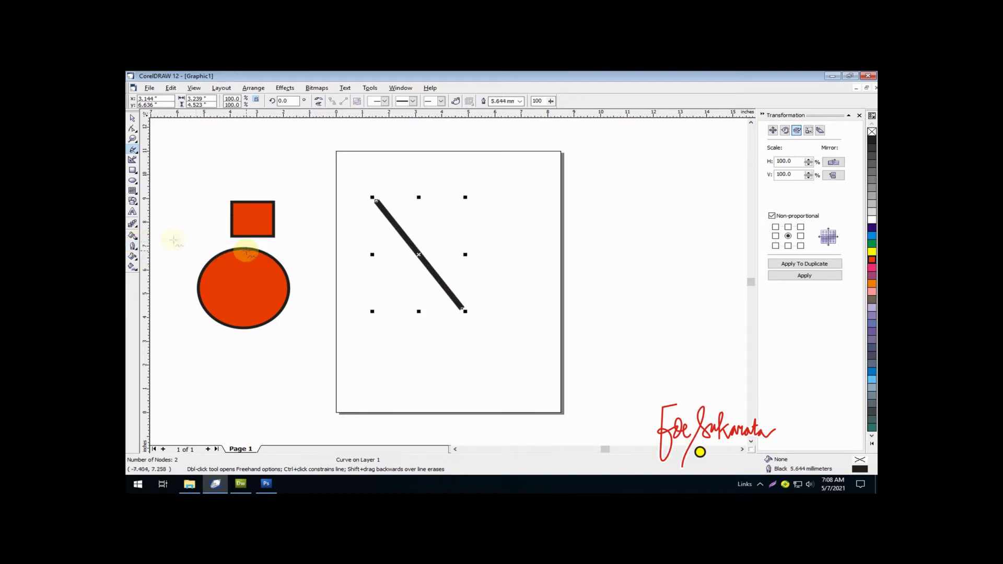
left_click(134, 247)
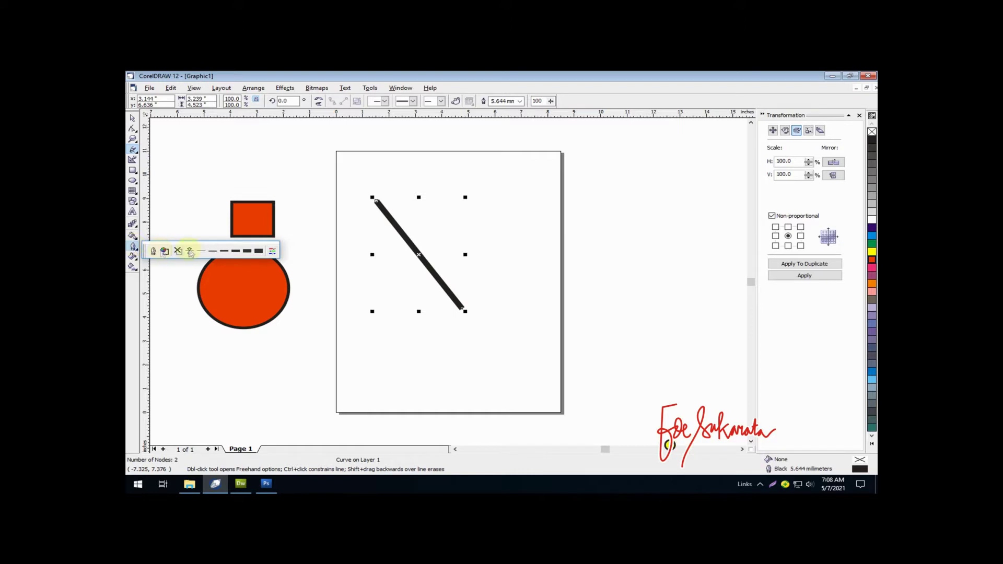
left_click(235, 252)
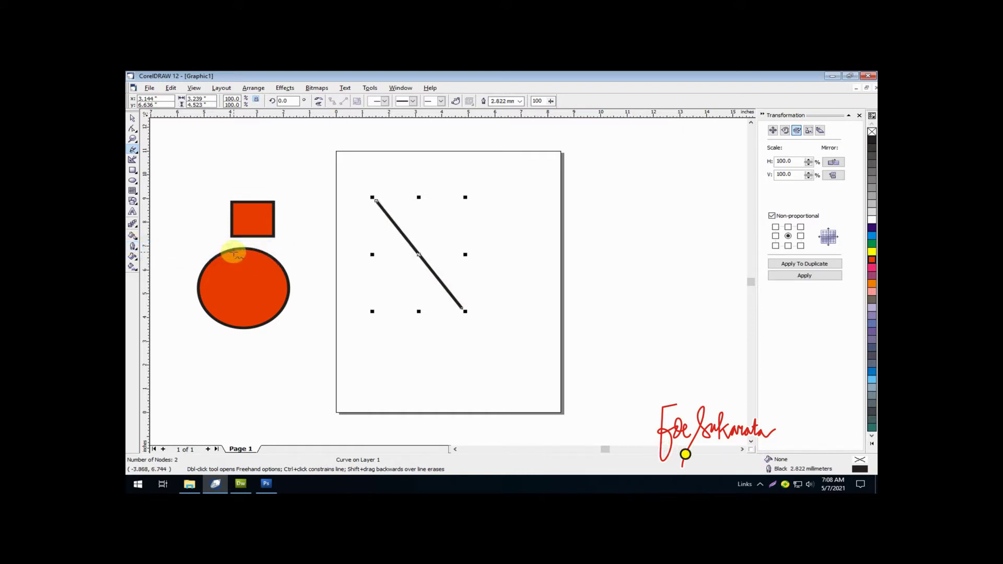
Deselect the diagonal line and leave the Pick tool active
left_click(133, 250)
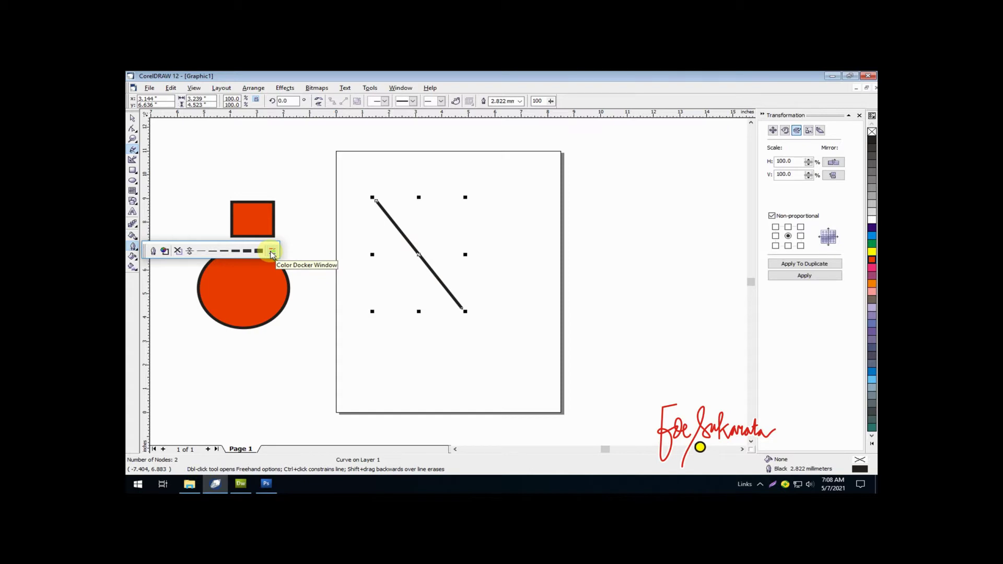
left_click(133, 118)
left_click(175, 156)
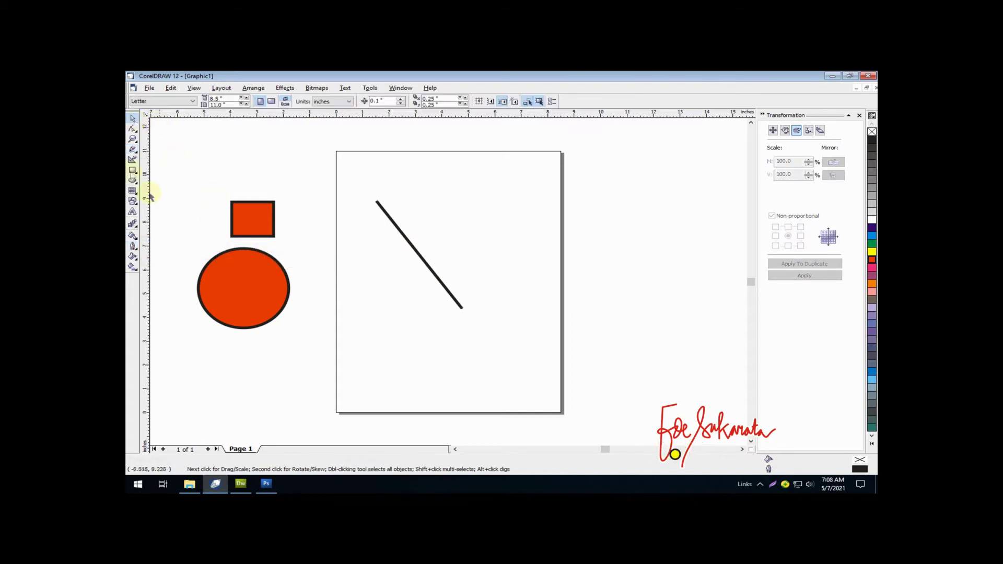
left_click(131, 173)
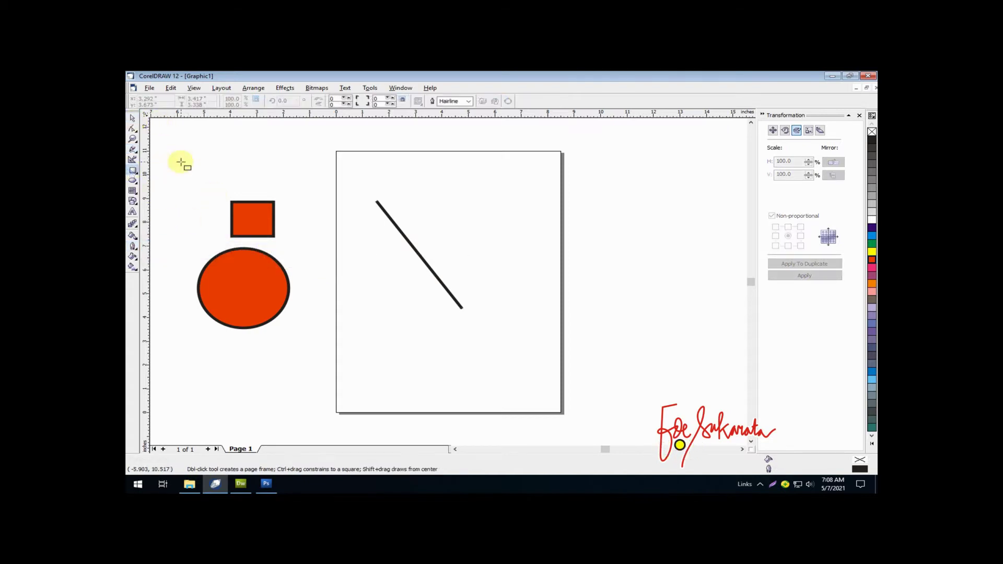
left_click(132, 118)
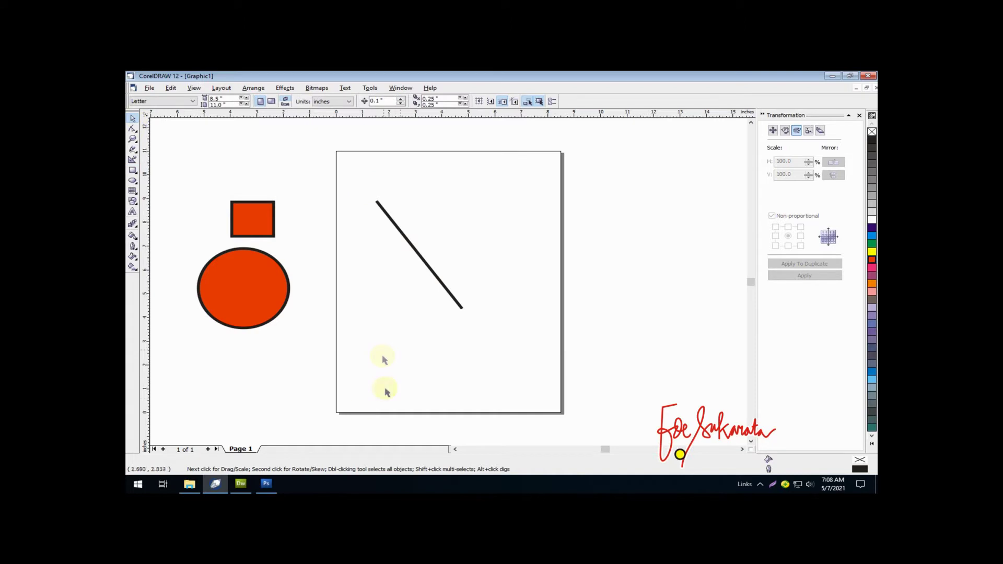
Switch to Photoshop and create a 200 by 50 pixel RGB document at 300 pixels/inch with a transparent background
left_click(268, 481)
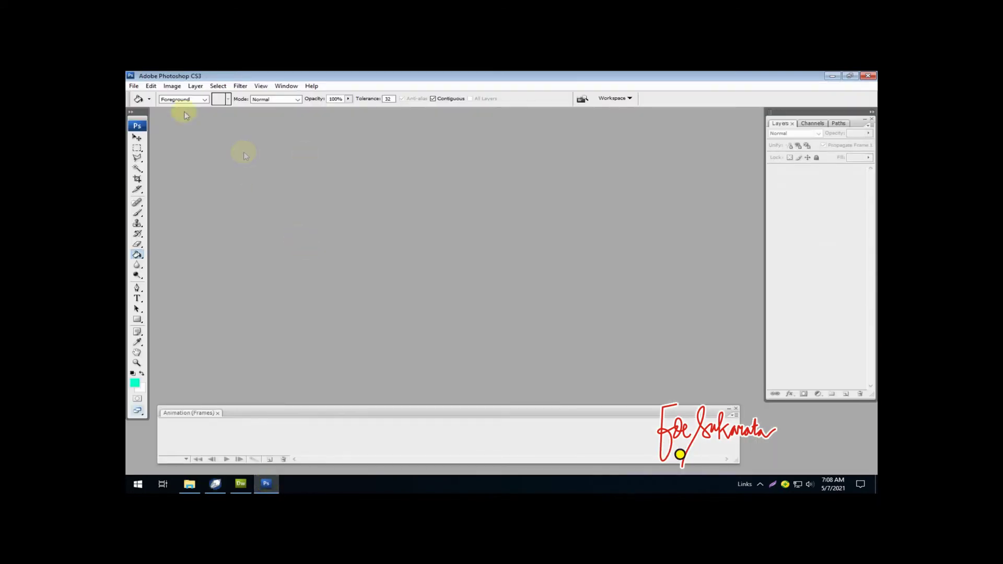
left_click(134, 86)
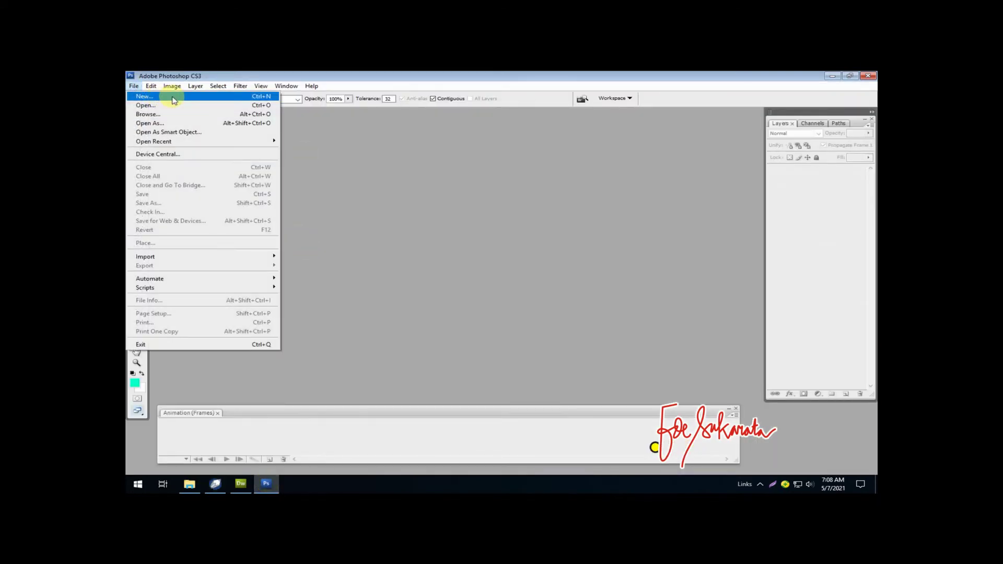
left_click(173, 102)
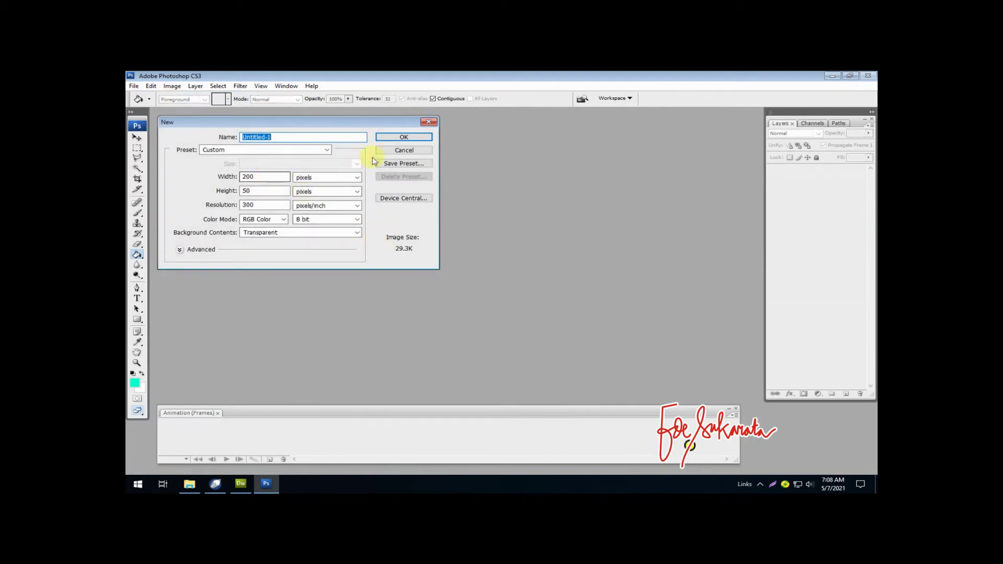
left_click(393, 137)
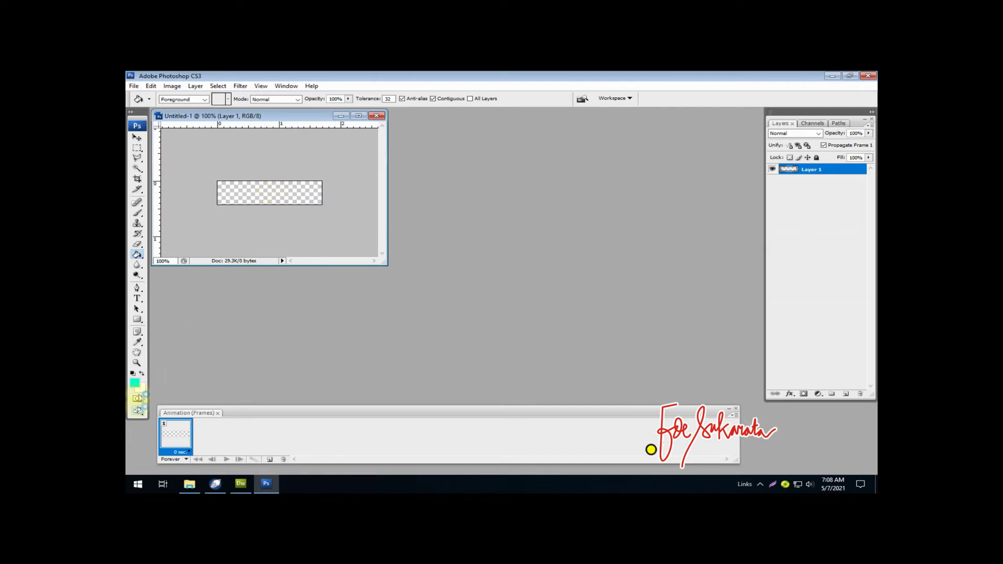
Set the foreground color to R 15, G 175, B 150 and fill the canvas with it using the Paint Bucket
left_click(135, 385)
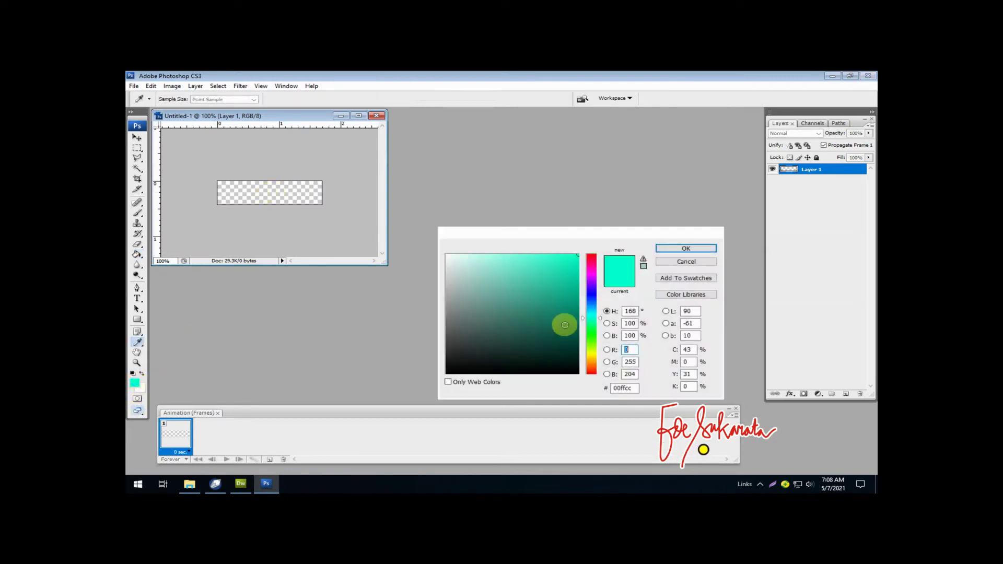
left_click(568, 290)
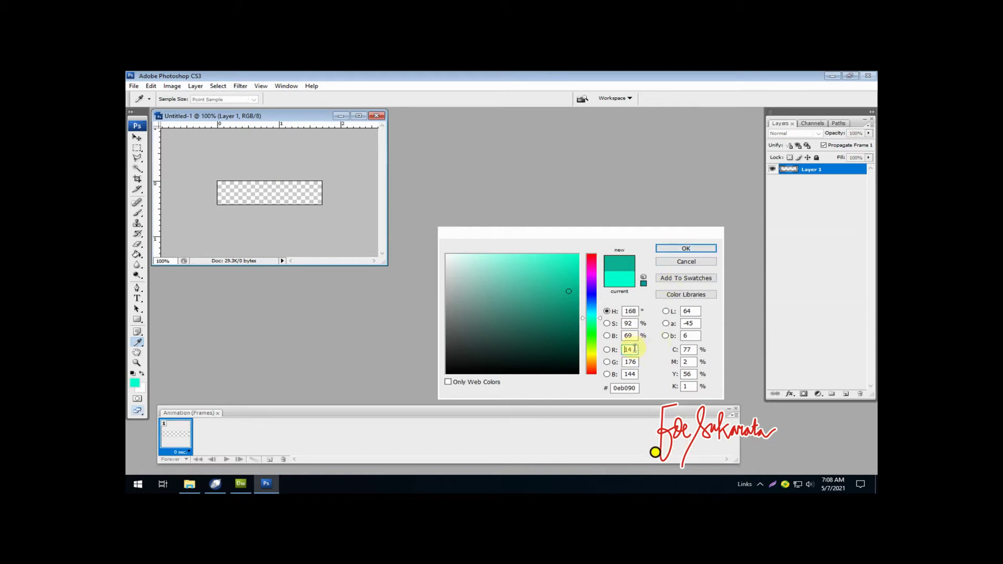
left_click_drag(635, 349, 614, 354)
type("15")
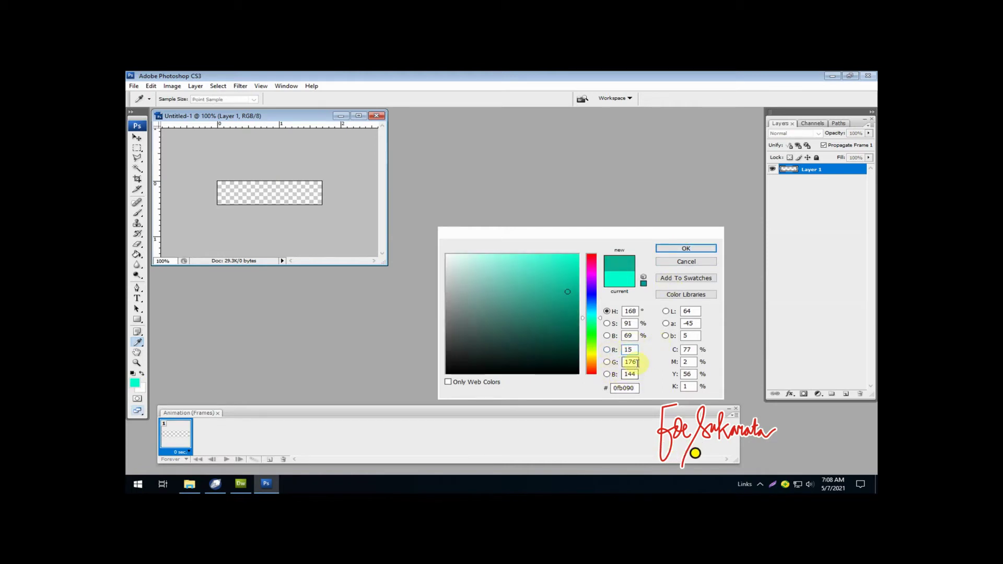
type("175")
type("150")
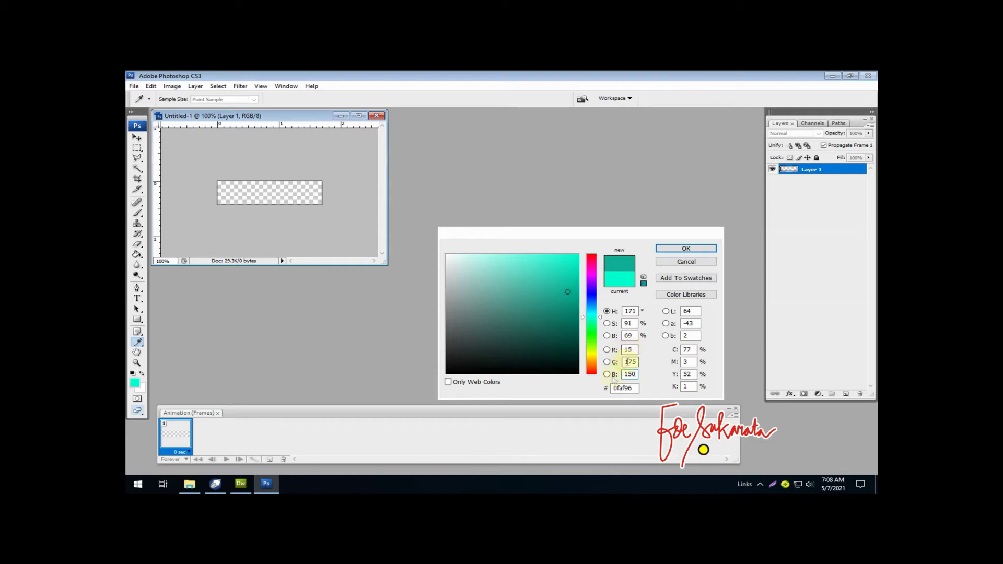
left_click(684, 249)
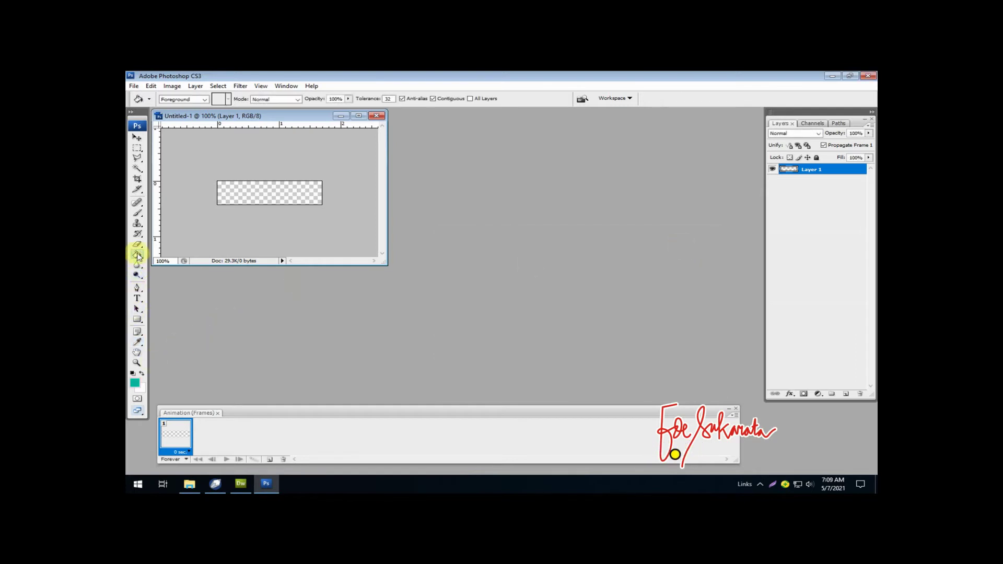
left_click(261, 191)
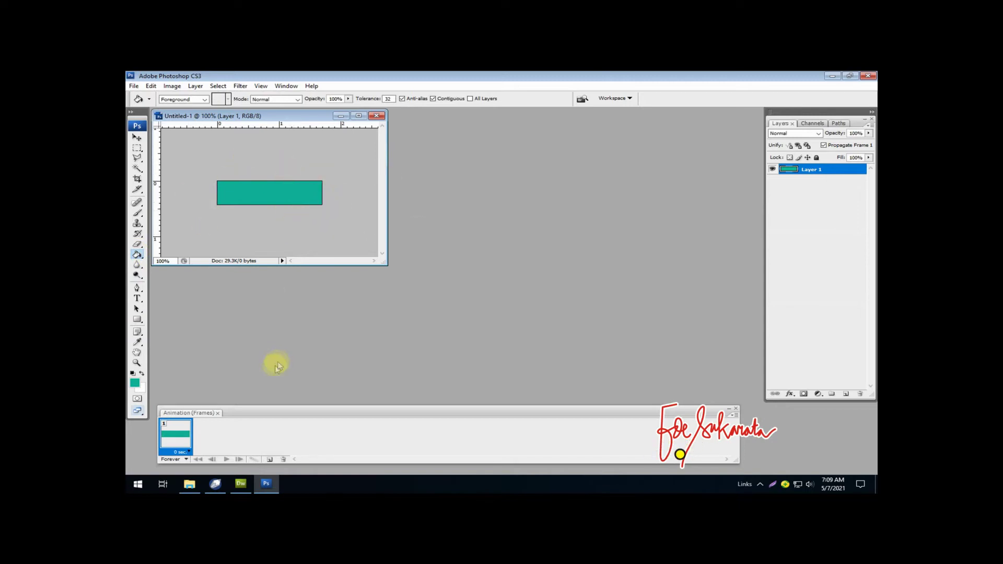
Create a new PHP page in Dreamweaver and insert a five-row, one-column table 200 pixels wide with no border
left_click(241, 484)
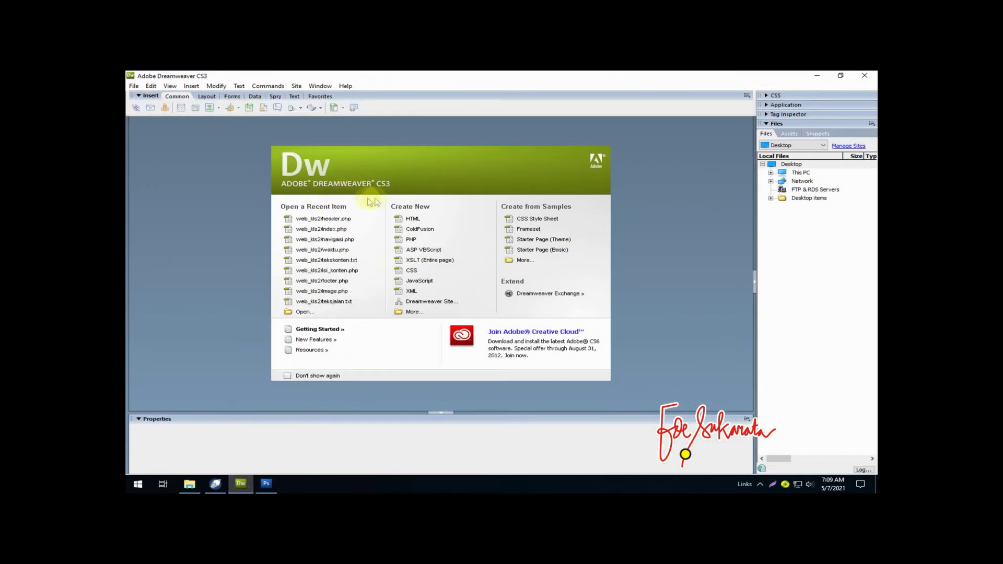
left_click(426, 238)
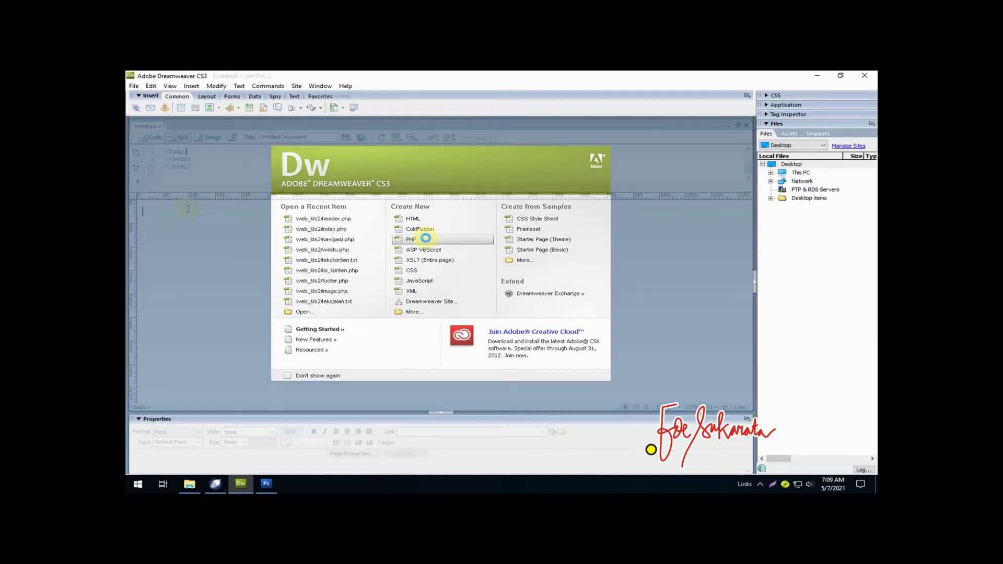
left_click(190, 87)
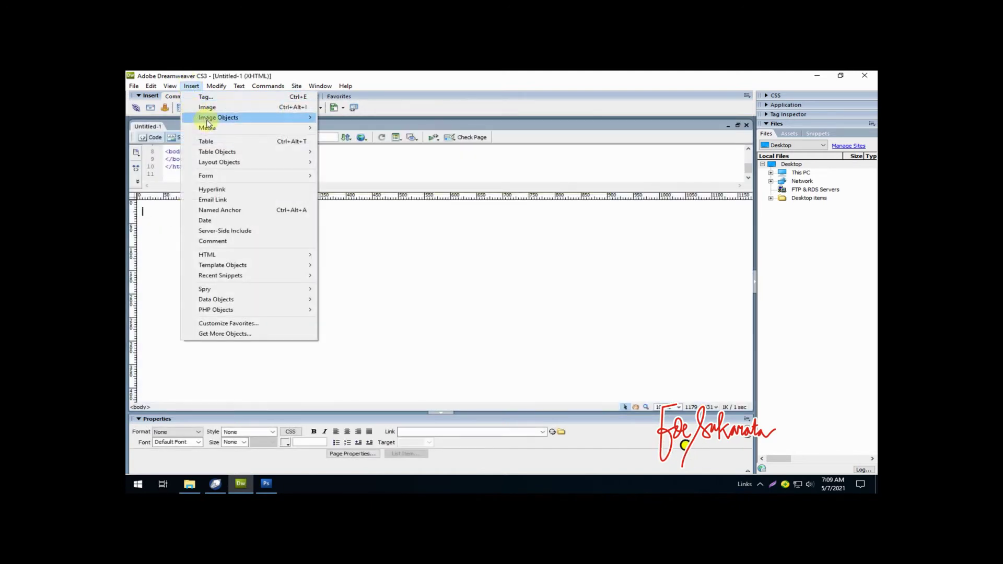
left_click(241, 142)
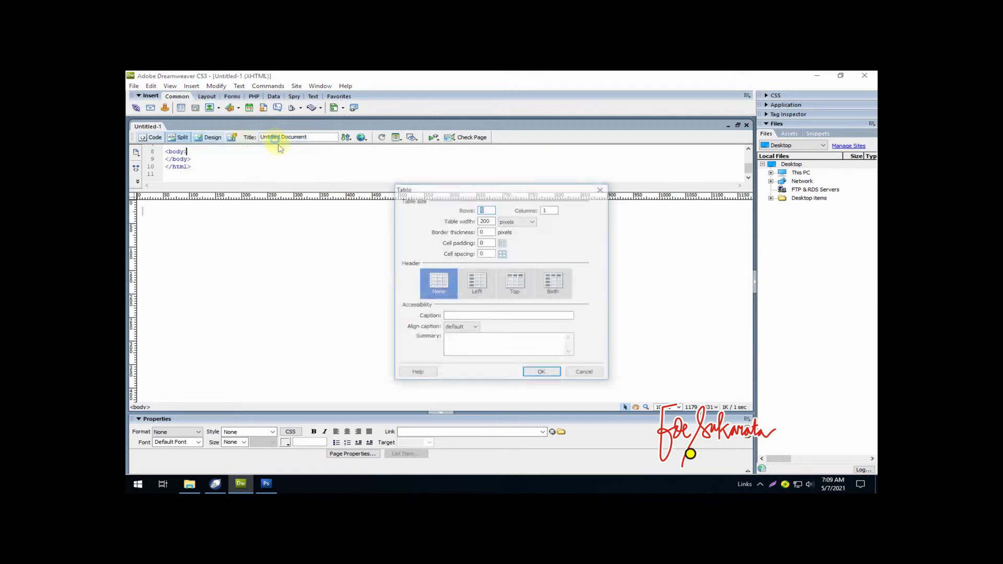
left_click(539, 372)
Set the background color of the table's second row cell to a custom Red 15, Green 175, Blue 150
left_click(174, 221)
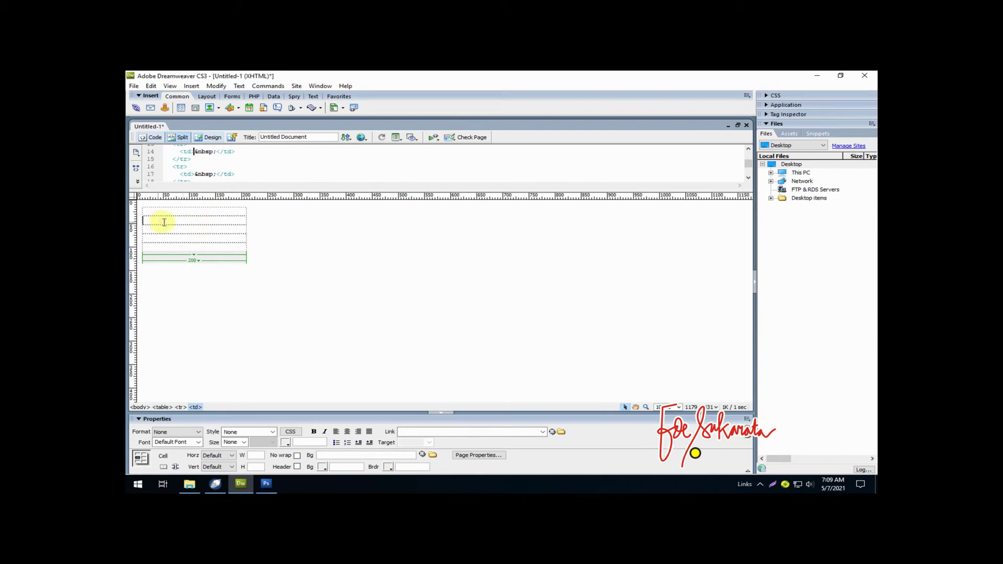
left_click(322, 468)
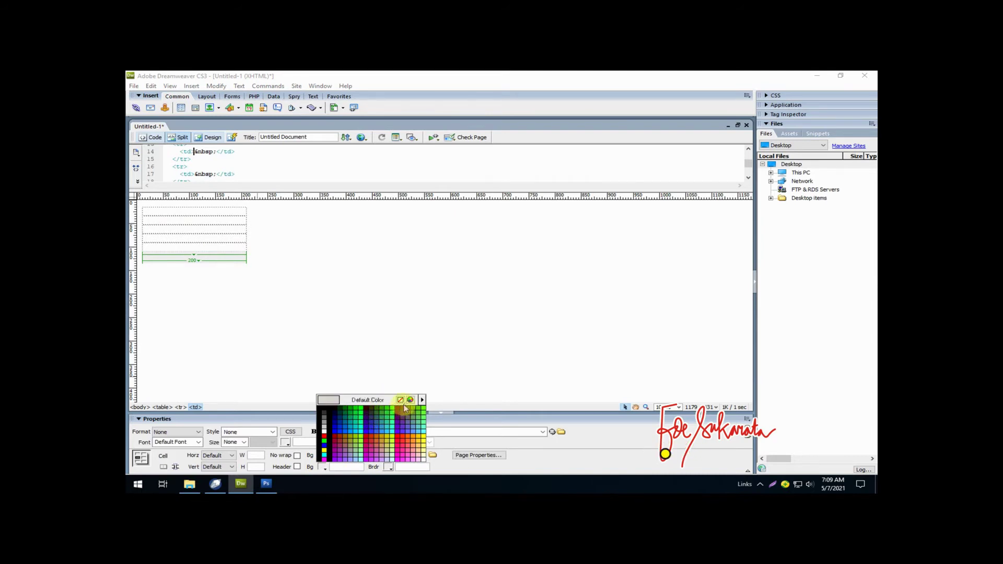
left_click(411, 400)
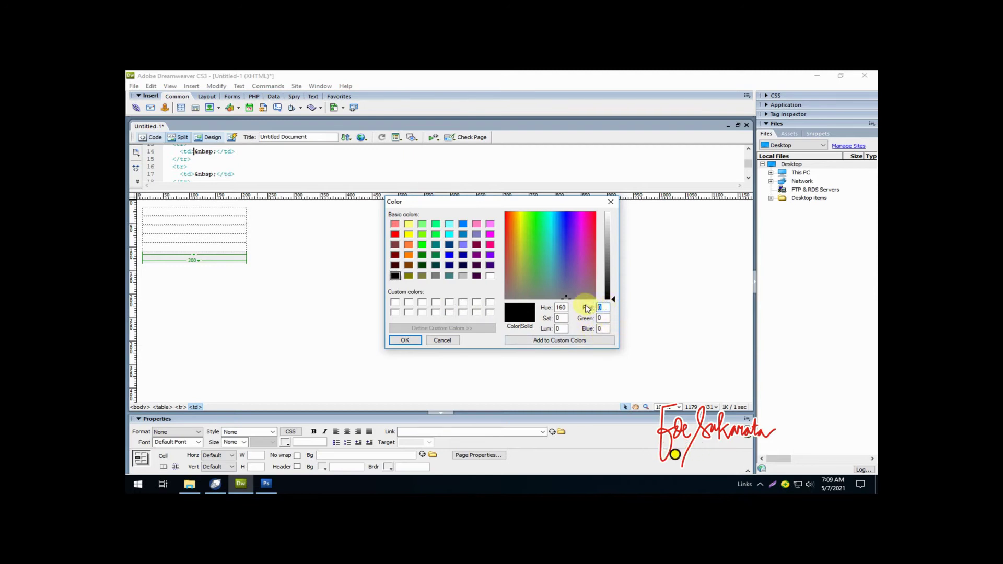
type("1")
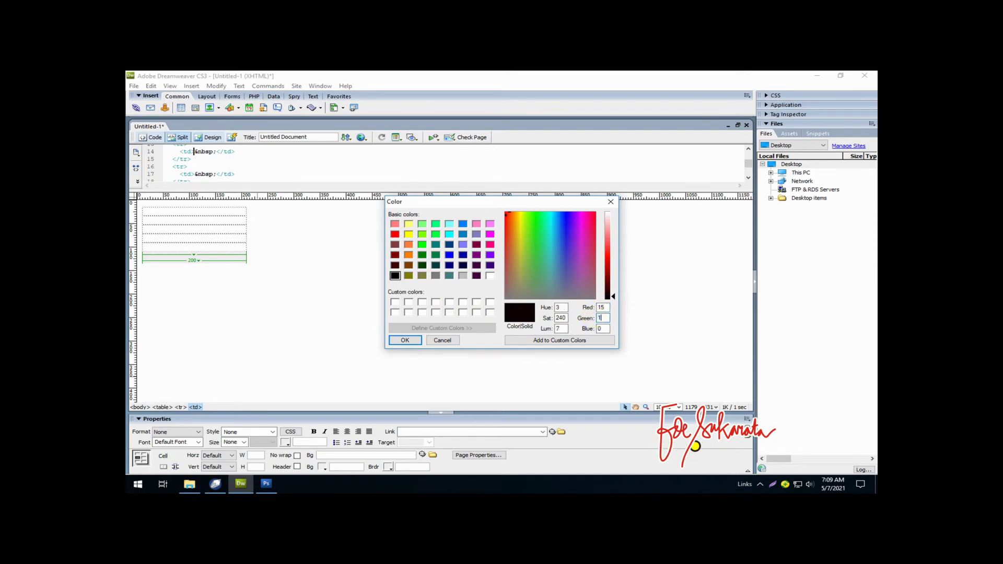
left_click(596, 320)
type("175")
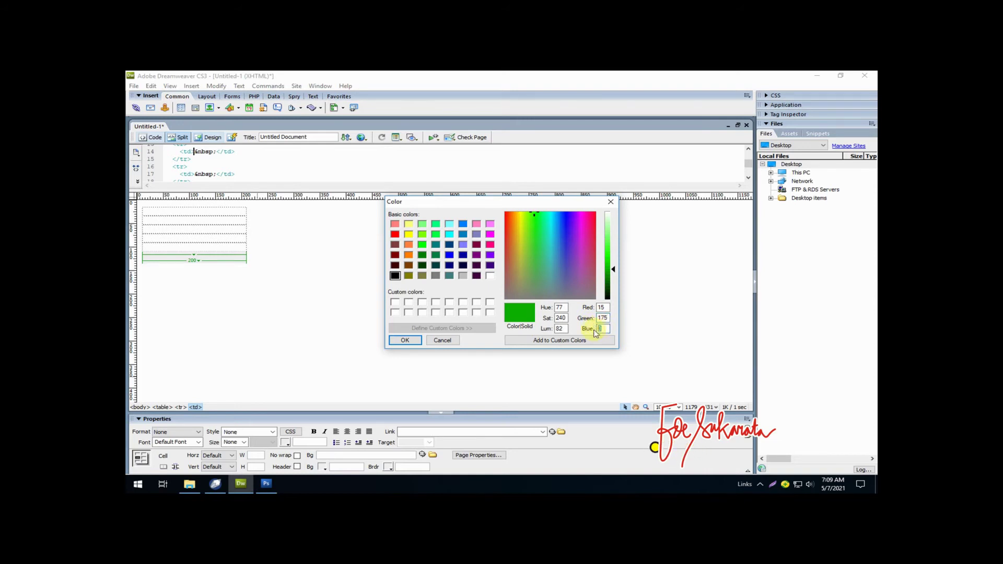
type("150")
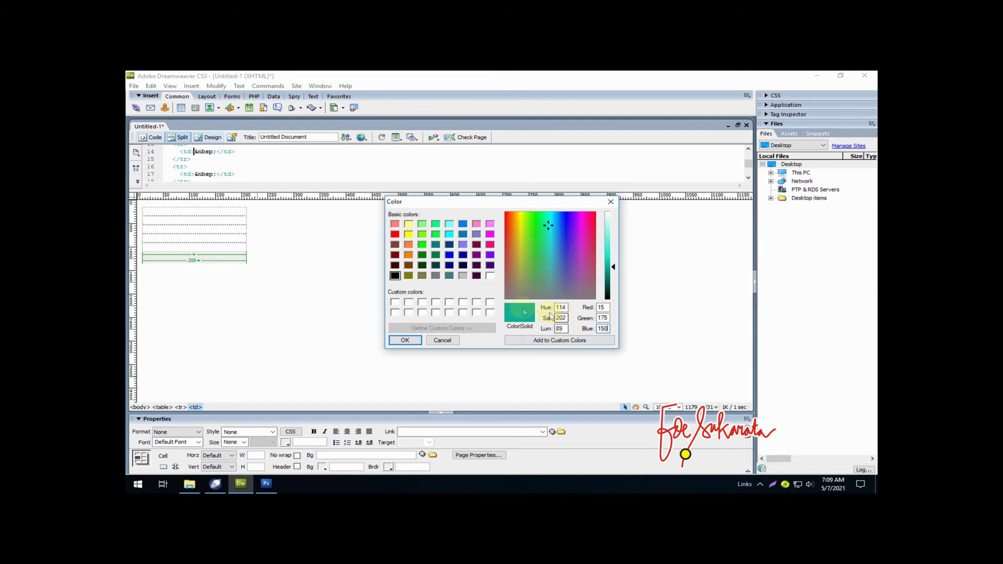
left_click(405, 340)
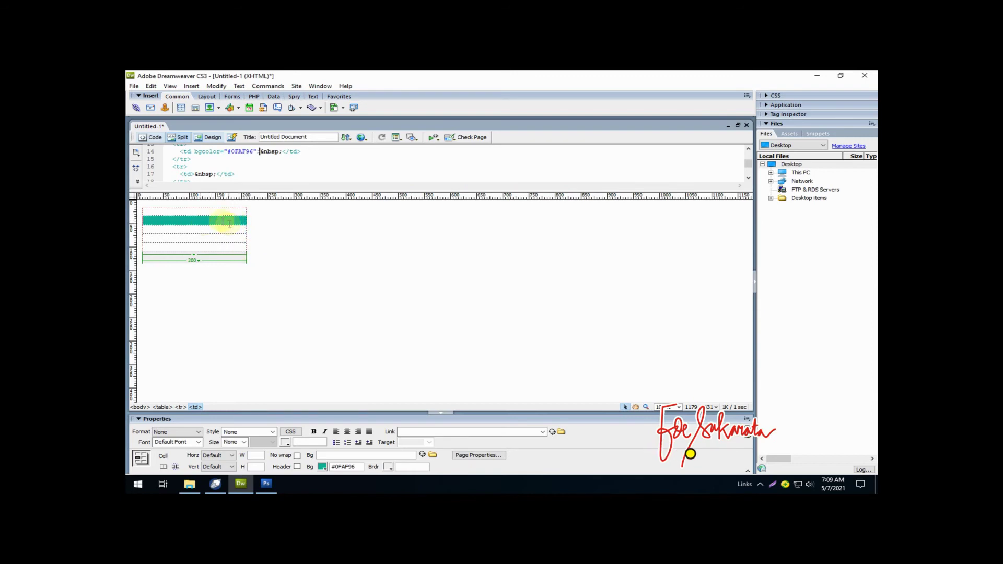
Switch to CorelDRAW and draw a rectangle about 2.27 by 0.99 inches near the page's upper right
left_click(266, 483)
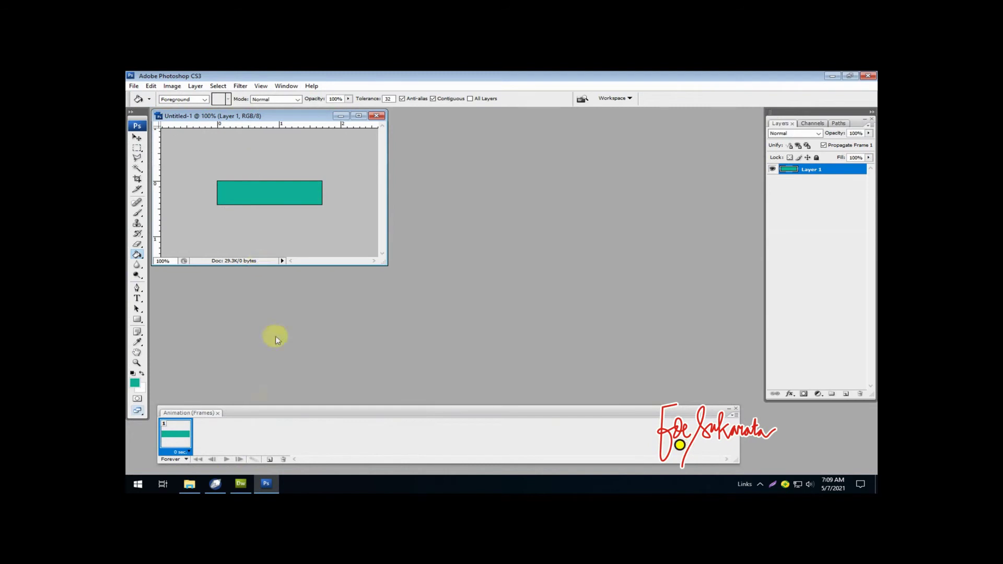
left_click(215, 483)
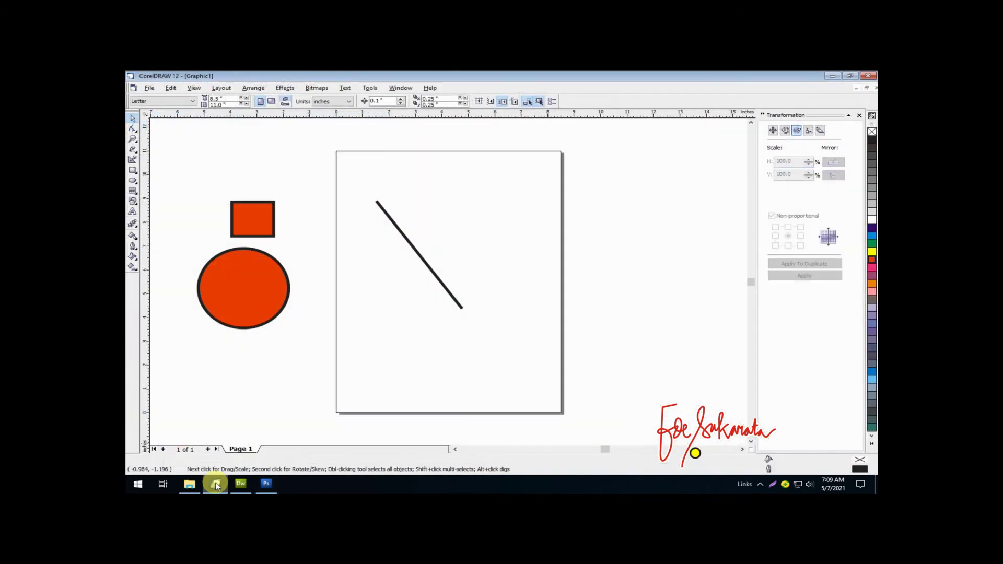
left_click(132, 171)
left_click_drag(451, 184, 512, 208)
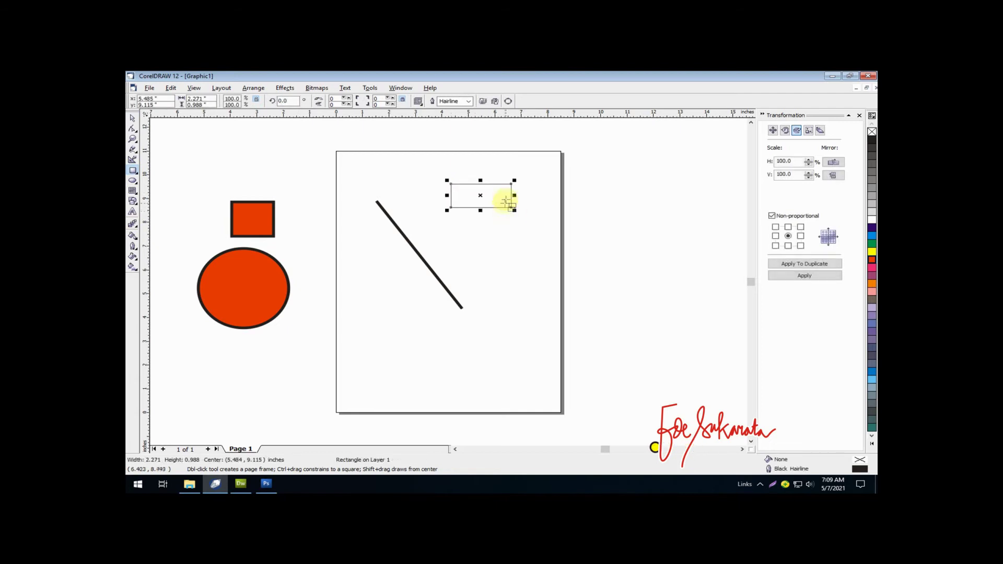
Open the Color docker and choose the RGB color model with slider controls
left_click(134, 247)
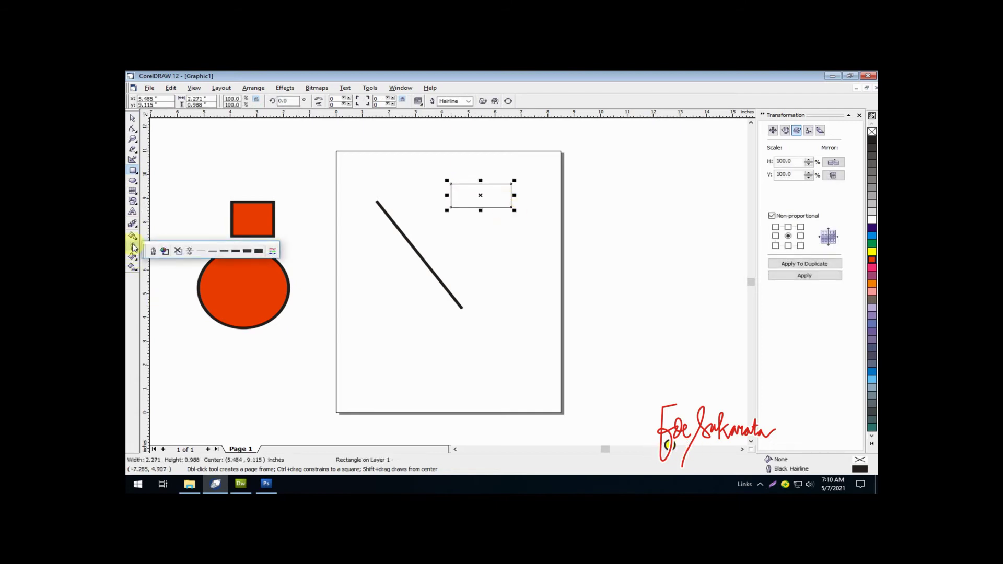
left_click(273, 250)
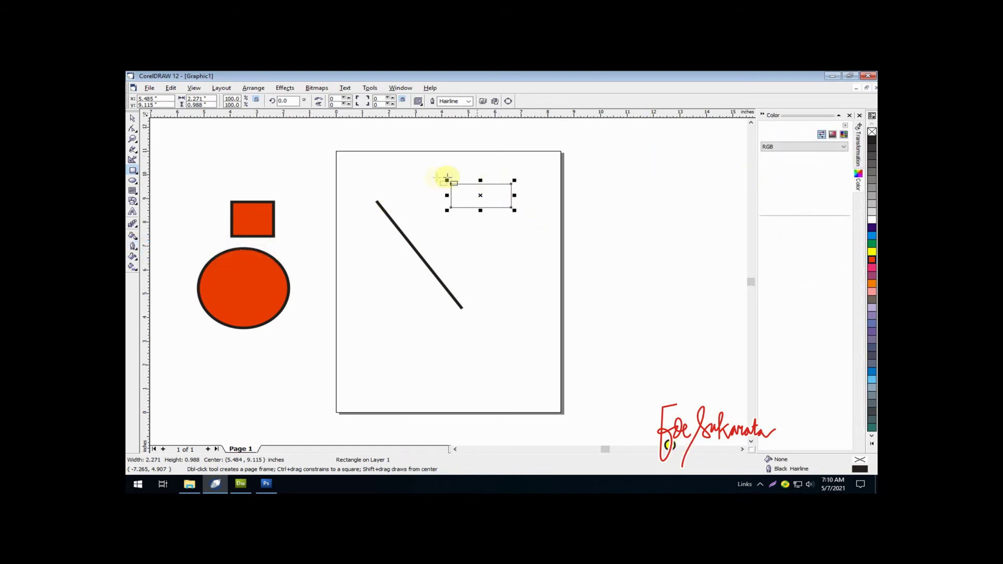
left_click(790, 147)
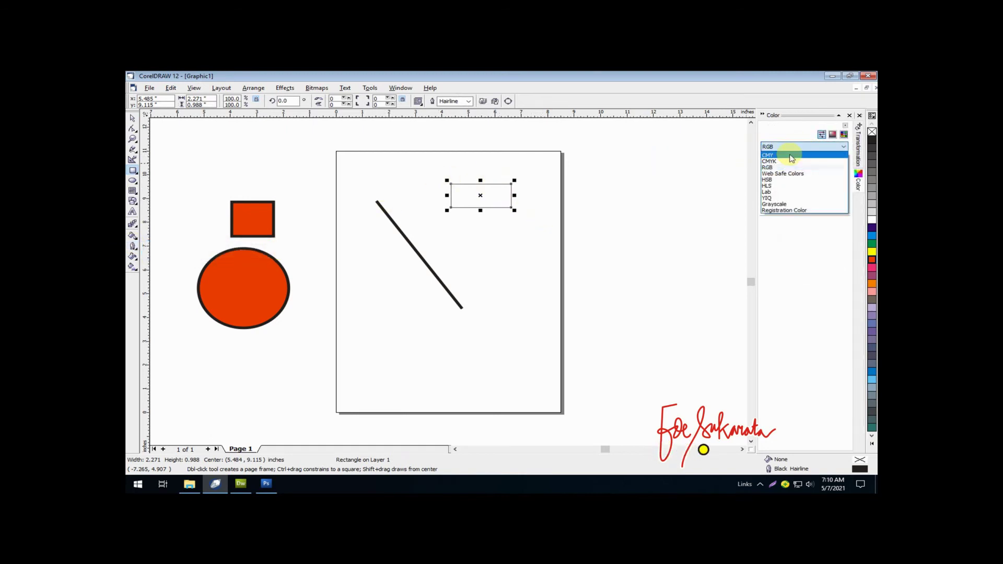
left_click(783, 167)
left_click(821, 135)
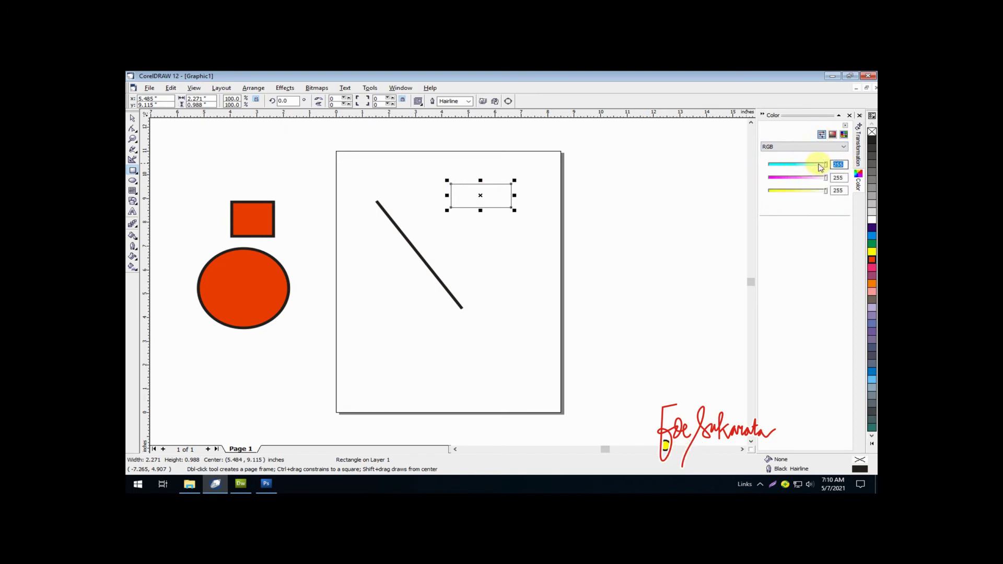
Set the docker color to R 15, G 175, B 150 and deselect the rectangle
type("15")
key("Tab")
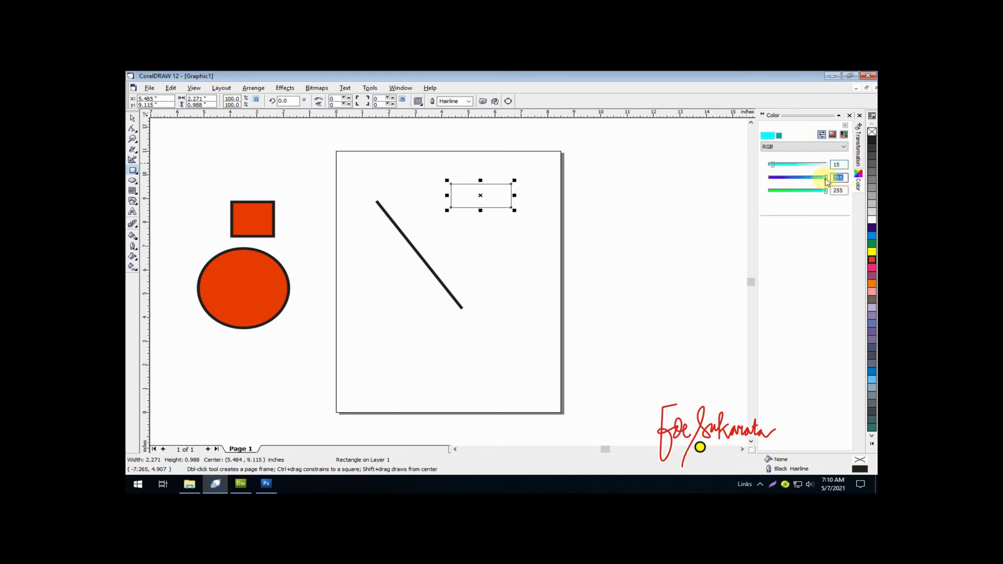
key("Tab")
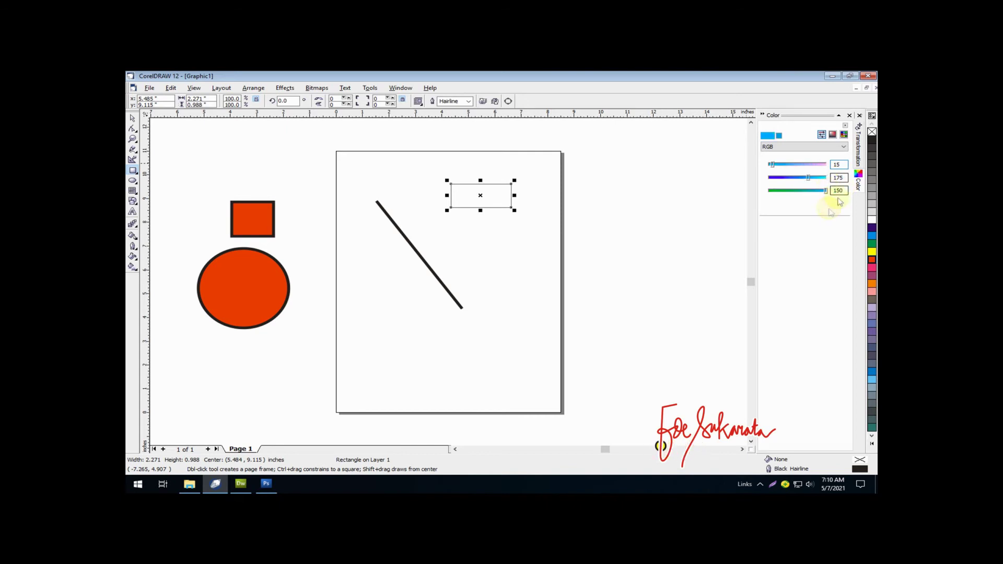
type("150")
key("Return")
left_click(132, 118)
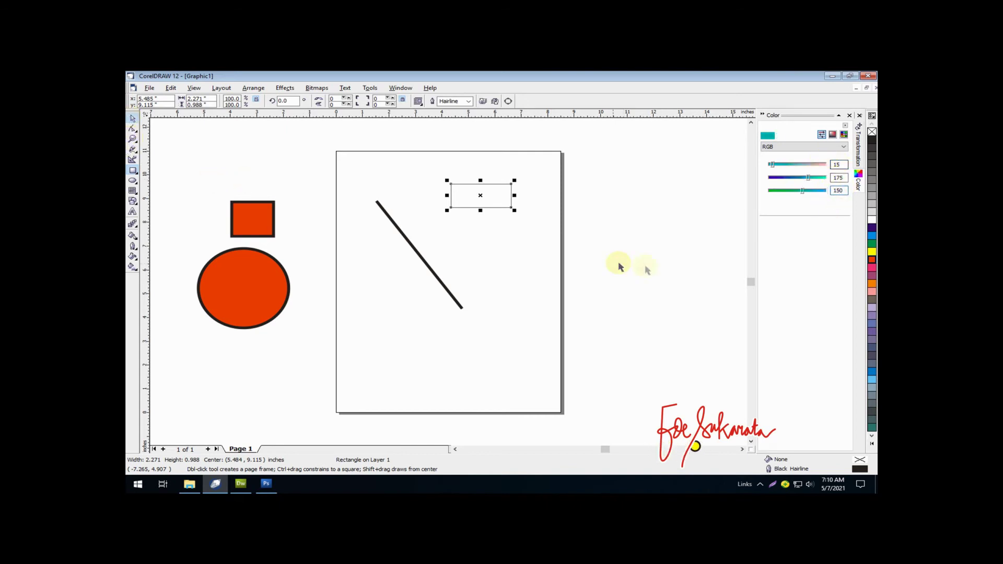
left_click(693, 265)
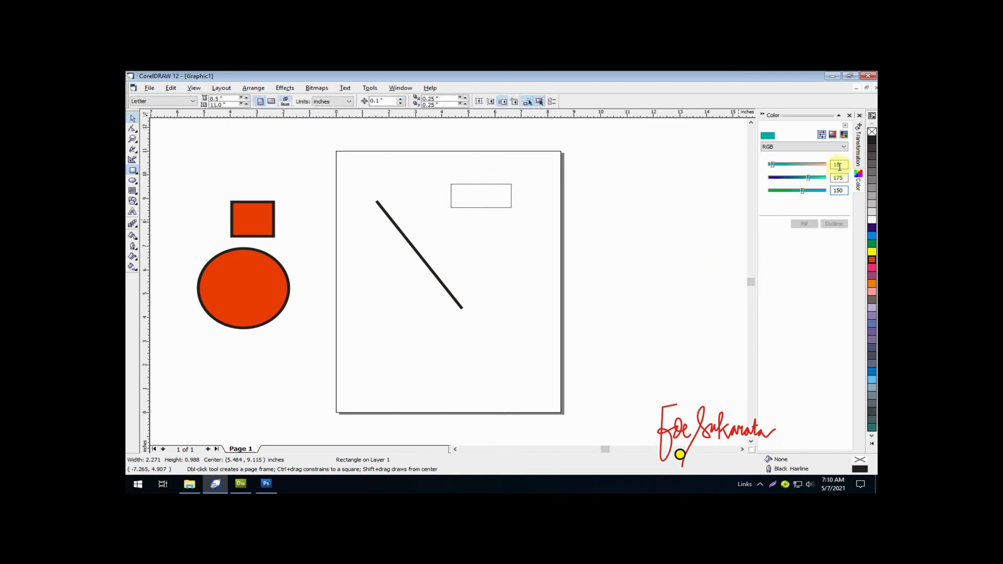
Check the RGB values of the table cell's background color in Dreamweaver and of the foreground color in Photoshop
left_click(240, 484)
left_click(322, 467)
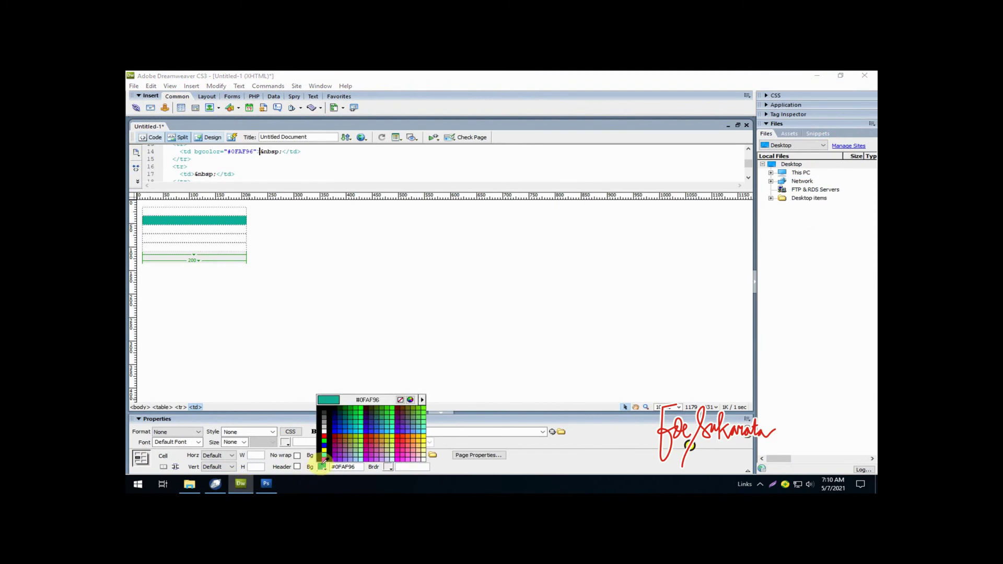
left_click(413, 400)
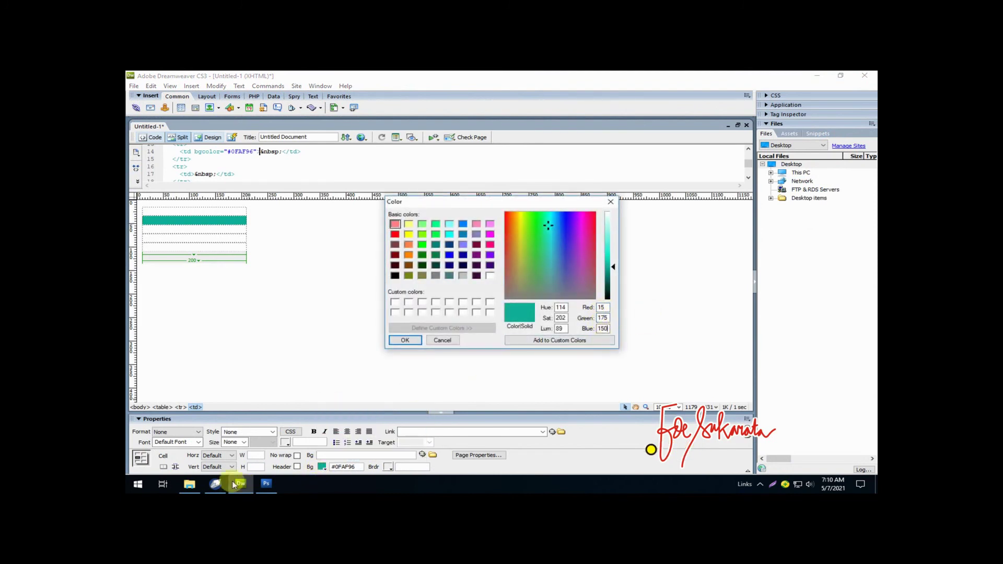
left_click(266, 484)
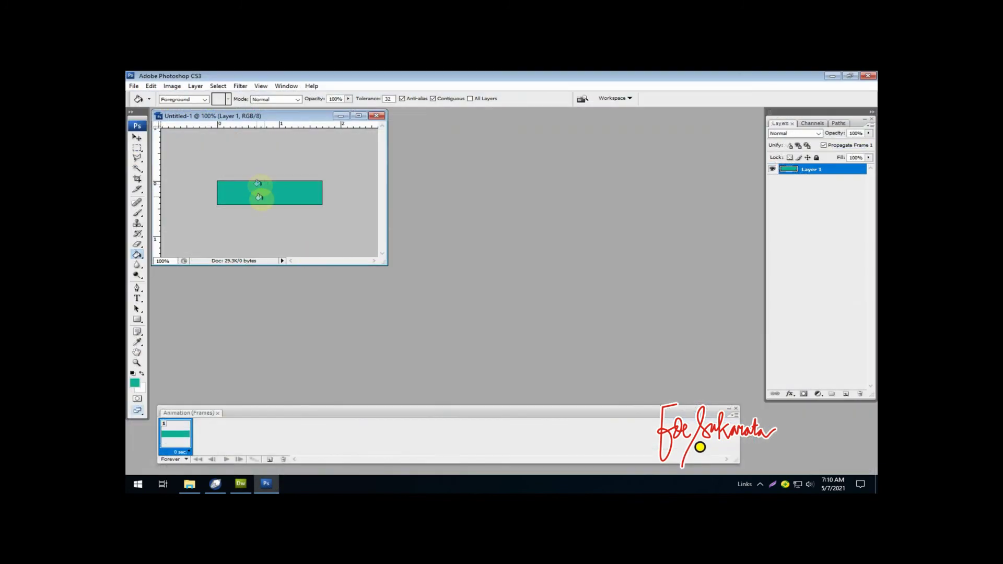
left_click(135, 383)
double_click(629, 349)
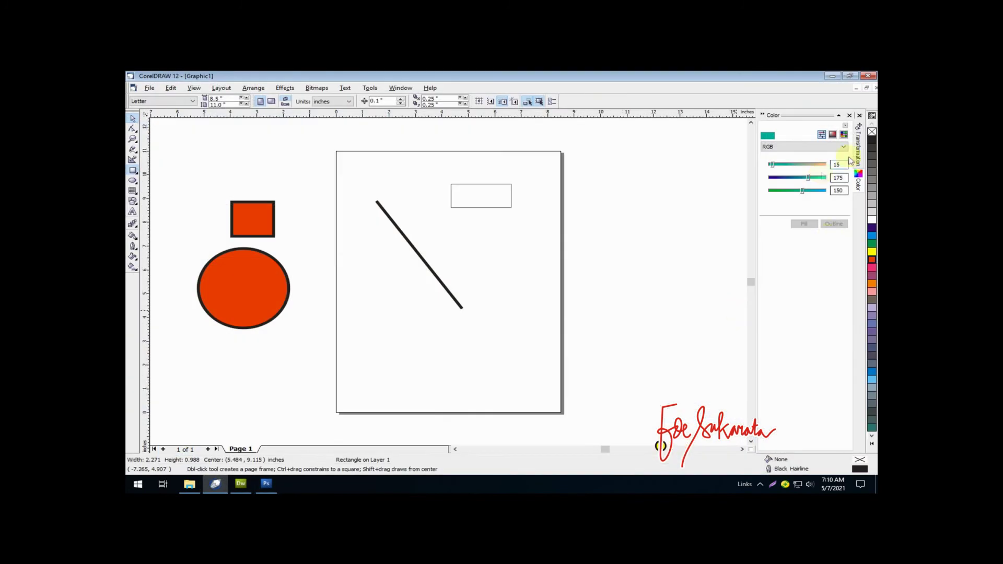
Fill the CorelDRAW rectangle with the RGB 15, 175, 150 color and move it slightly down and left on the page
left_click(481, 194)
left_click(804, 223)
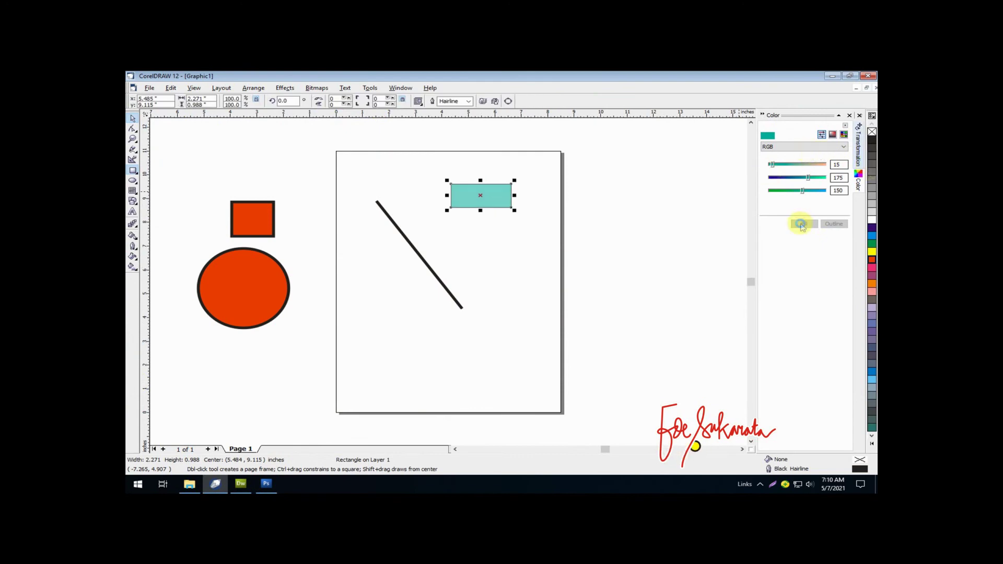
left_click(501, 264)
left_click(500, 185)
left_click_drag(477, 197, 466, 209)
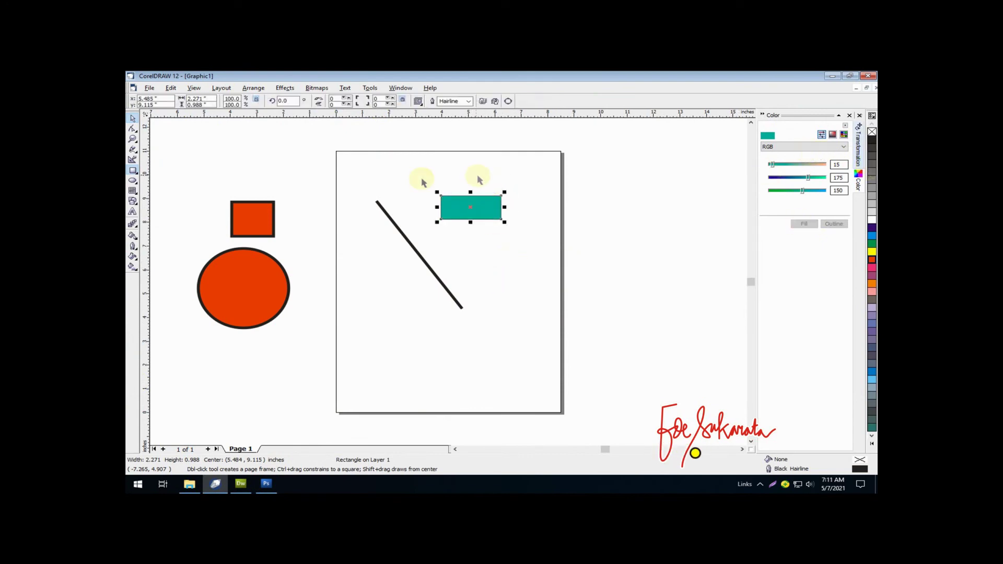
Compare the rectangle's fill with the colored table row in Dreamweaver and the filled canvas in Photoshop, and return to CorelDRAW
left_click(240, 483)
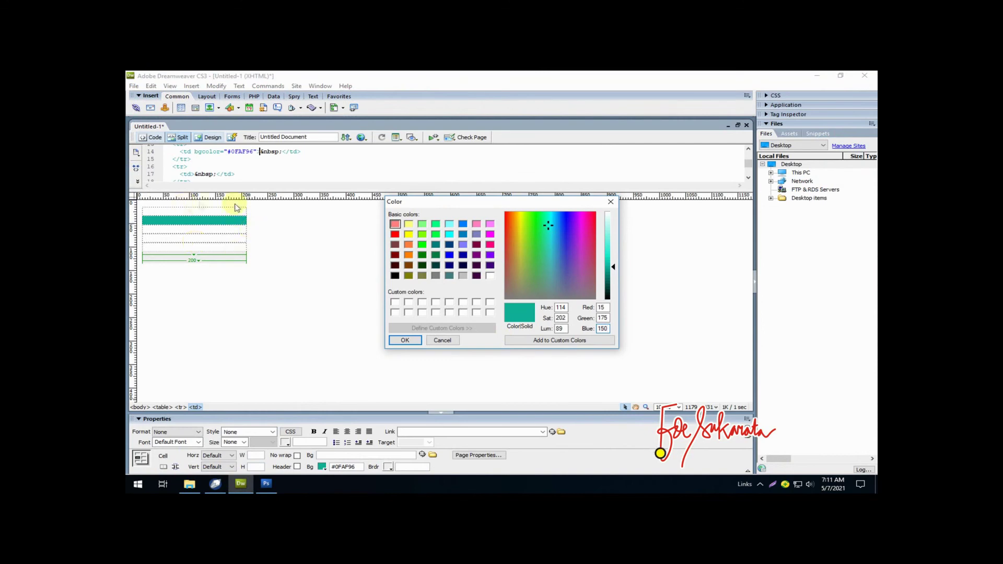
left_click(266, 483)
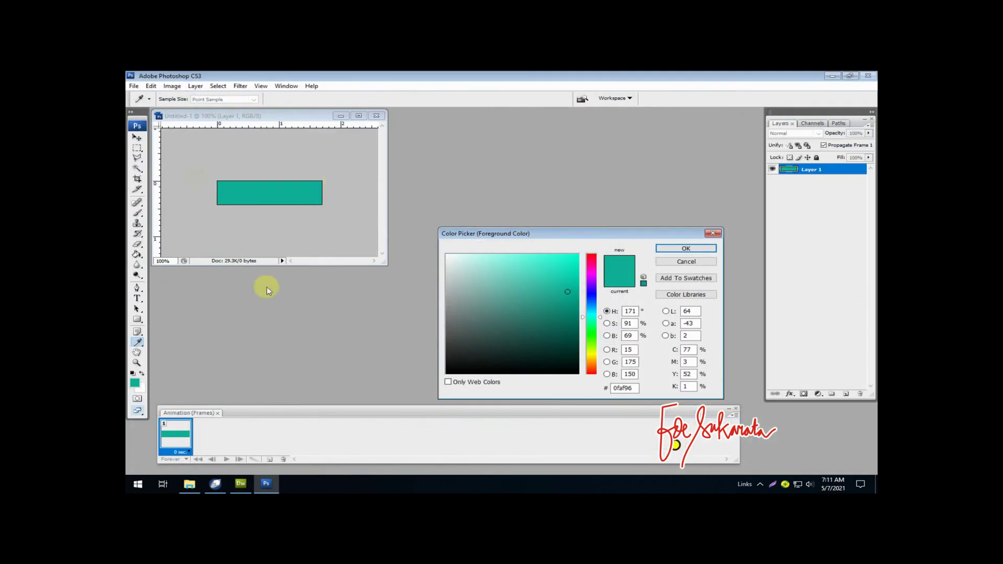
left_click(215, 483)
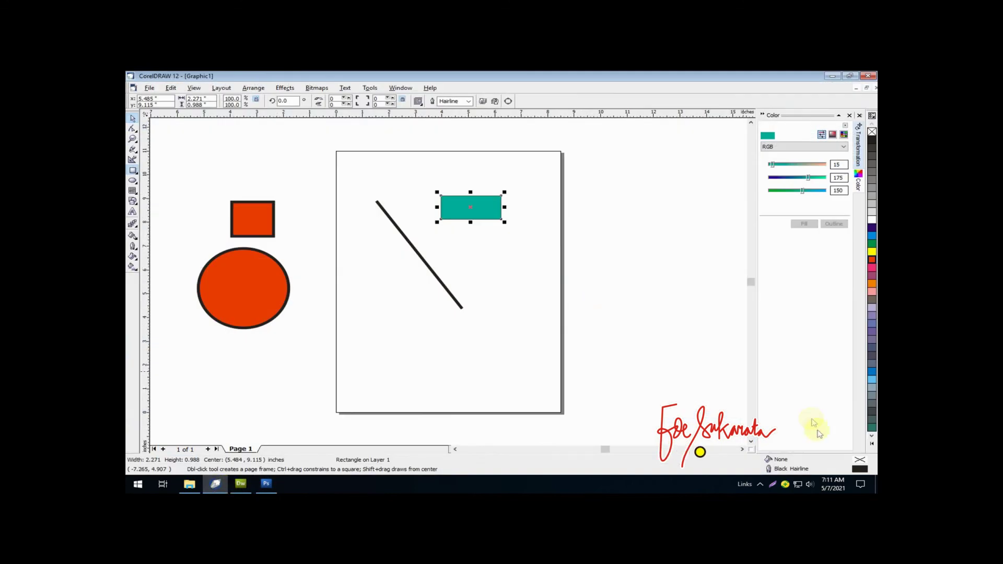
left_click(760, 484)
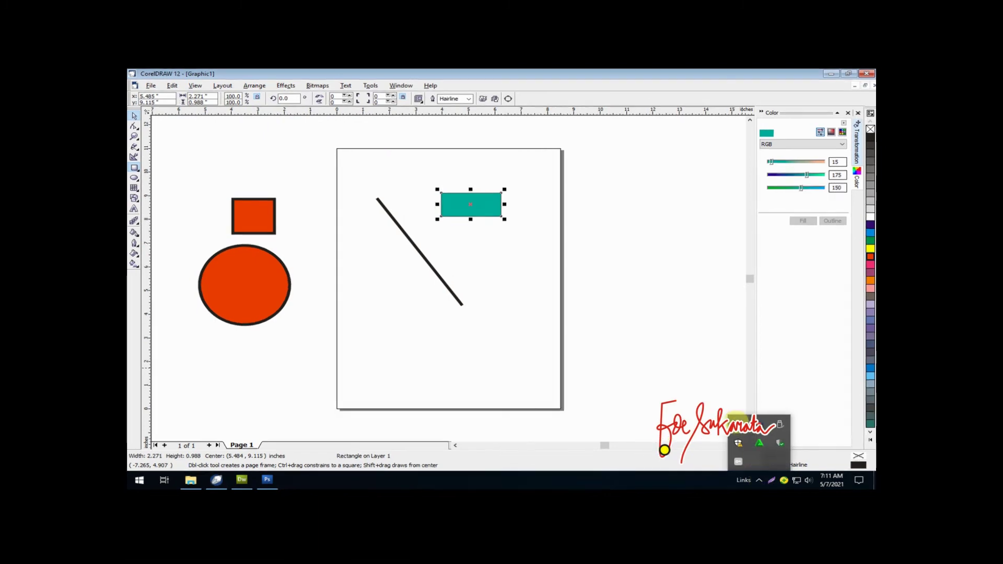